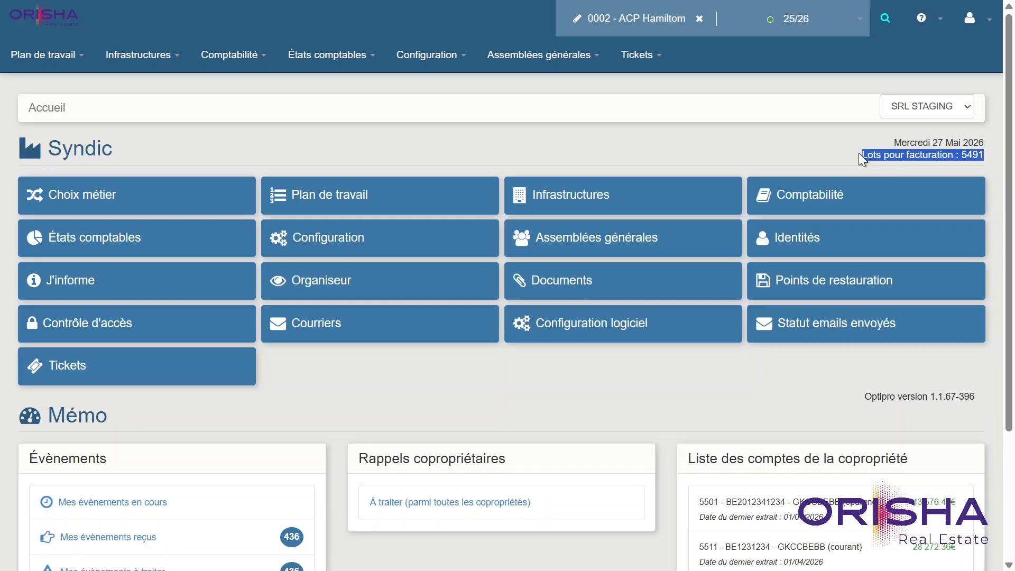
# Highlight the "Lots pour facturation" line on the Syndic home page.
pyautogui.click(862, 155)
pyautogui.moveTo(864, 155); pyautogui.dragTo(985, 157)
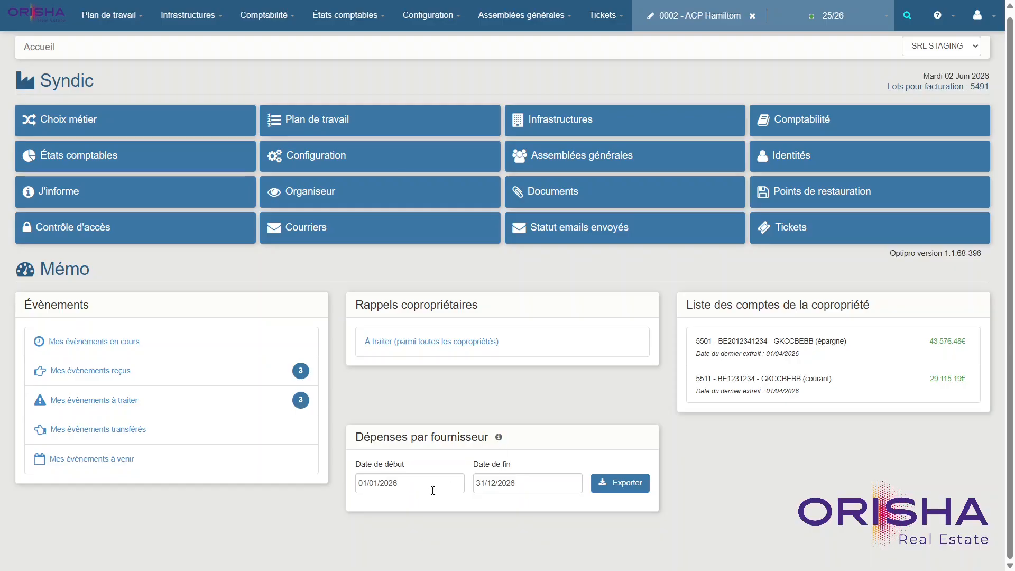
# Export the expenses per supplier from 01/01/2026 to 31/12/2026 as CSV, with all columns and headers included.
pyautogui.click(638, 489)
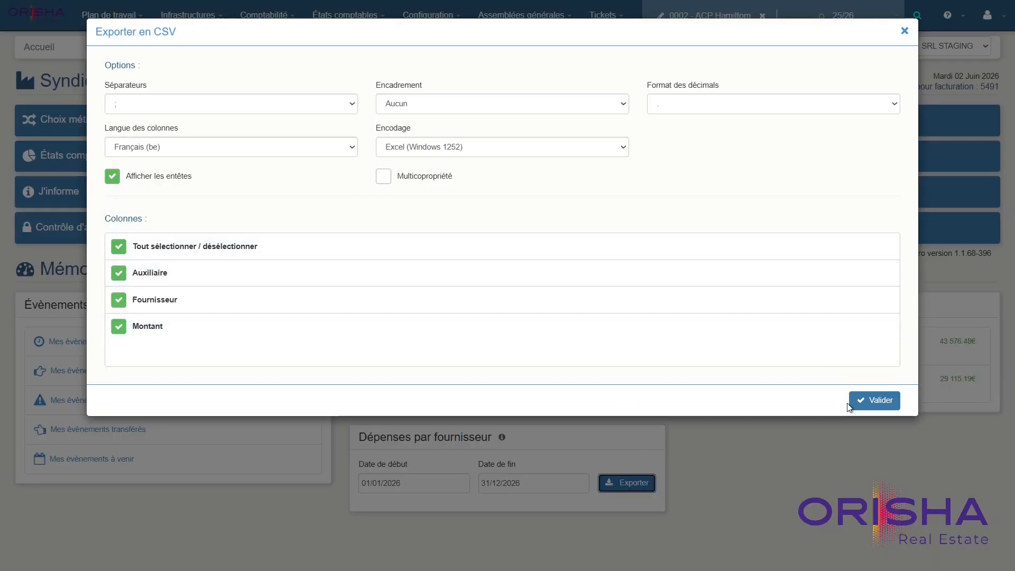
pyautogui.click(874, 402)
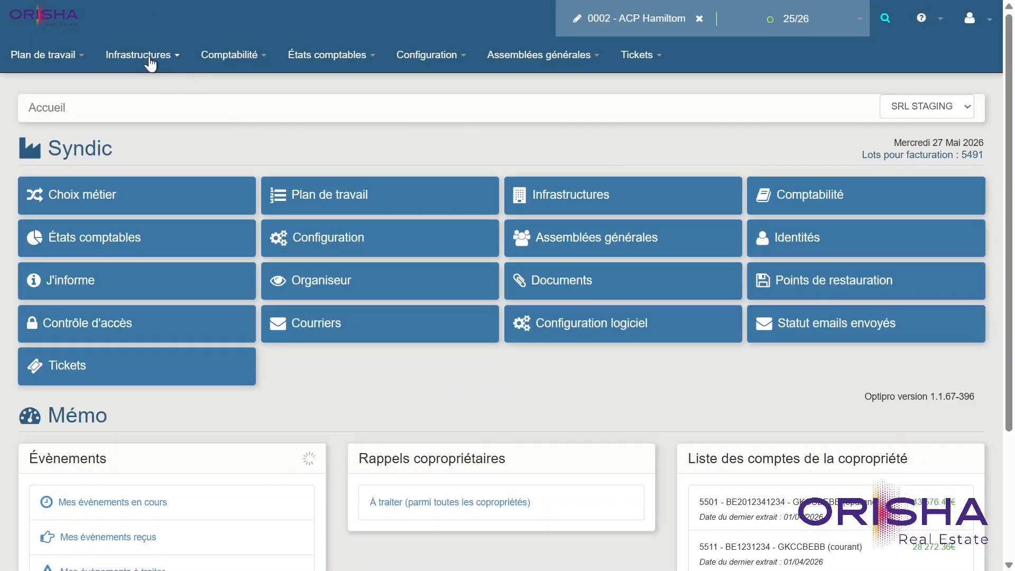
# Open the first listed co-owner's record for editing from the Copropriétaires list under Infrastructures.
pyautogui.click(148, 59)
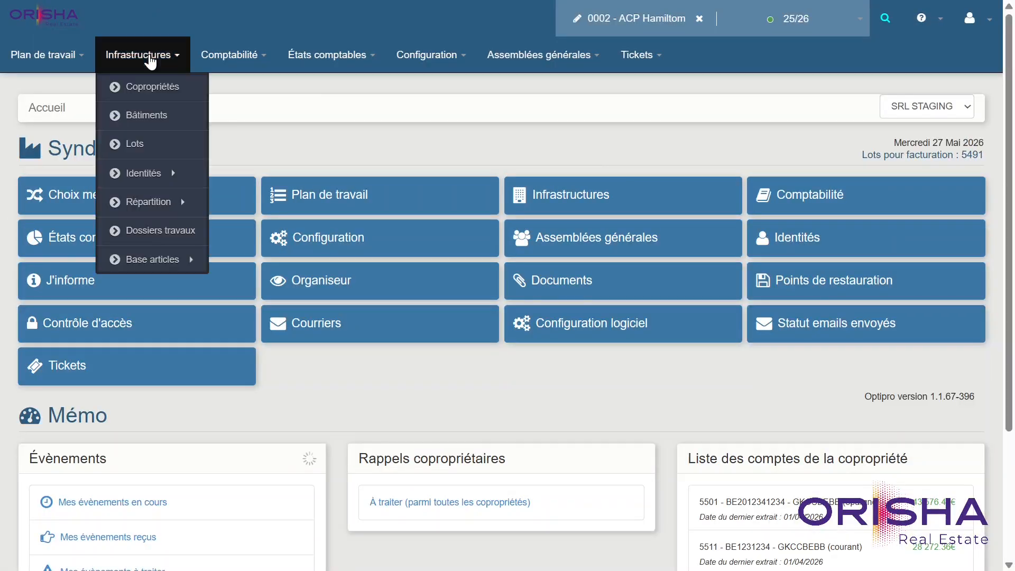
pyautogui.click(271, 173)
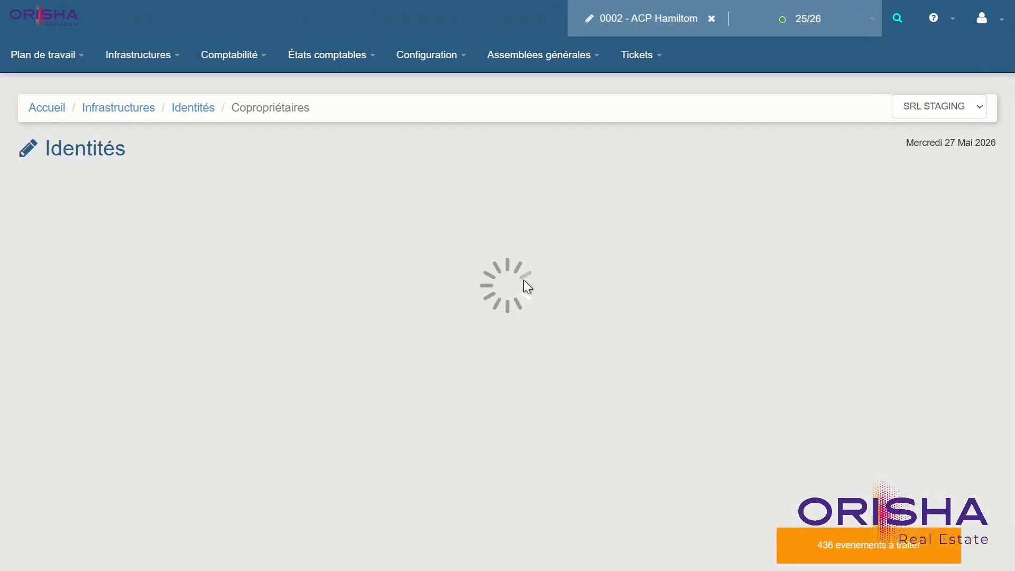
pyautogui.scroll(-5, 641, 370)
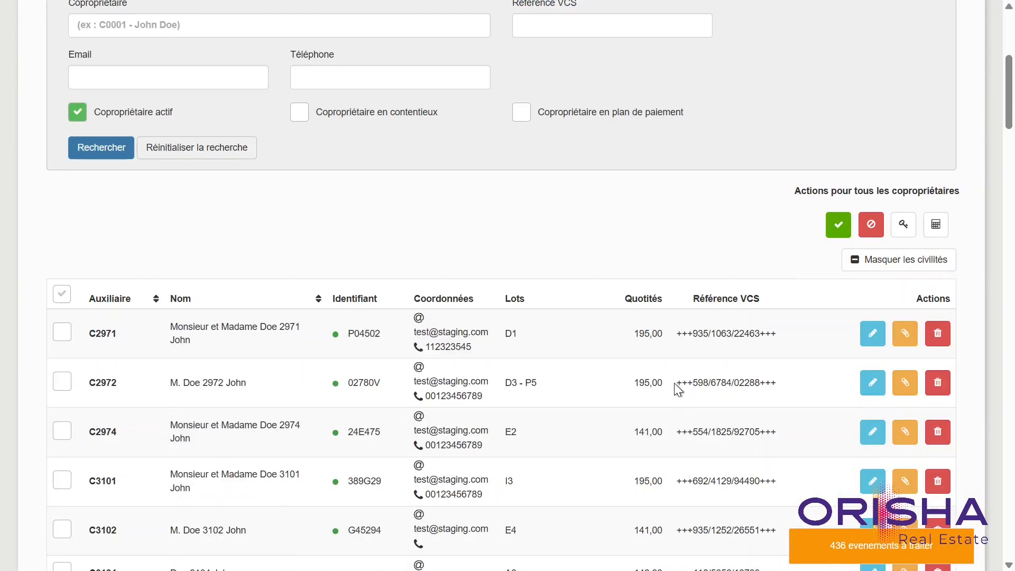
pyautogui.click(873, 334)
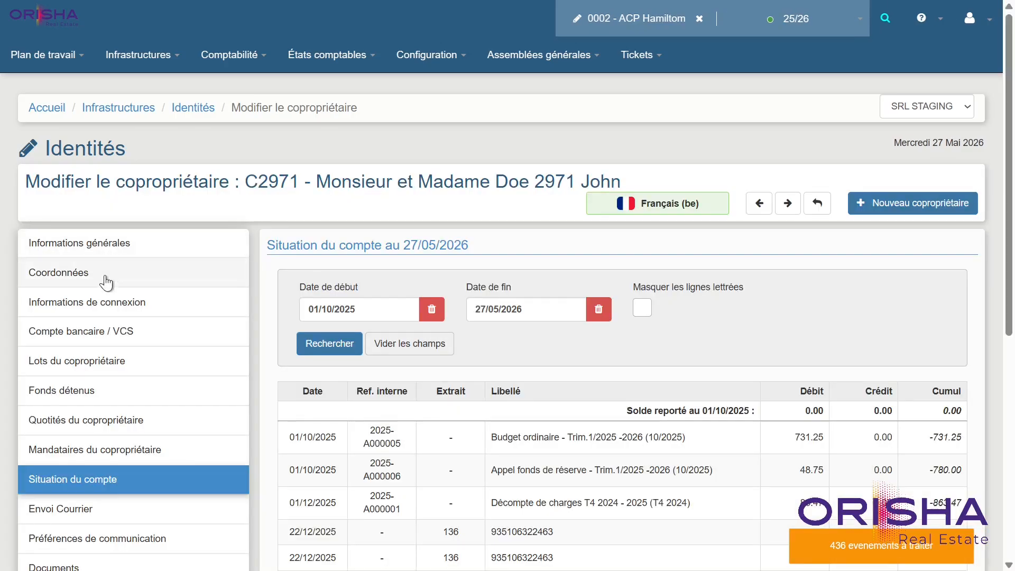
# Make the co-owner's e-mails and phones editable in Coordonnées and add an additional Personnel e-mail address.
pyautogui.click(101, 282)
pyautogui.scroll(-3, 328, 296)
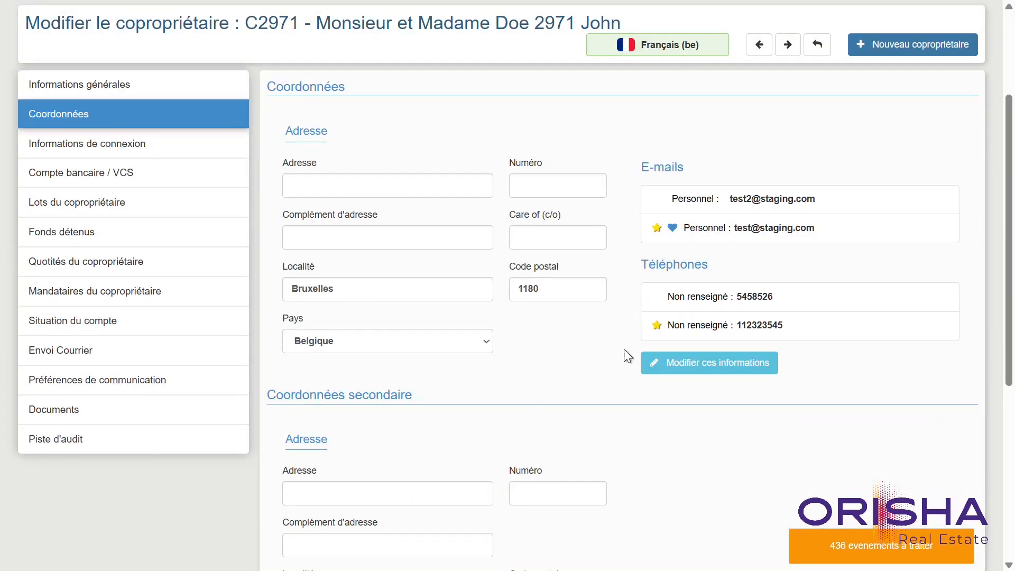
pyautogui.click(714, 366)
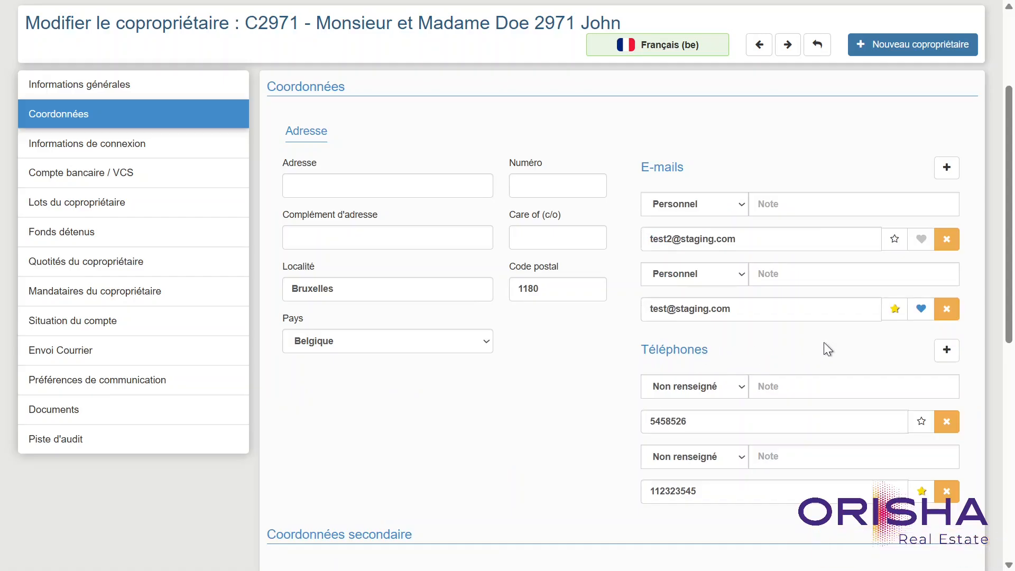
pyautogui.click(947, 168)
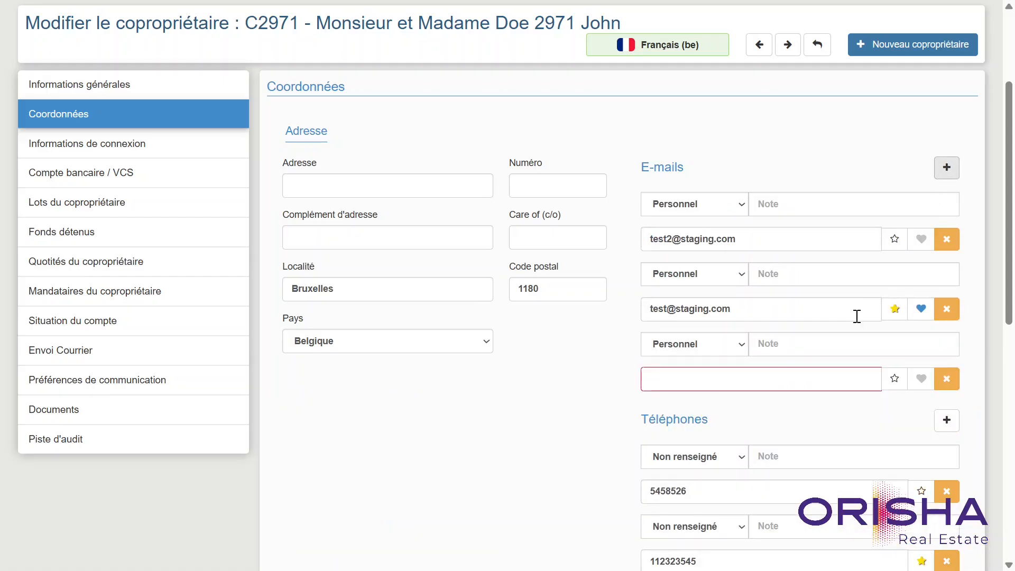
pyautogui.click(717, 382)
pyautogui.write('t')
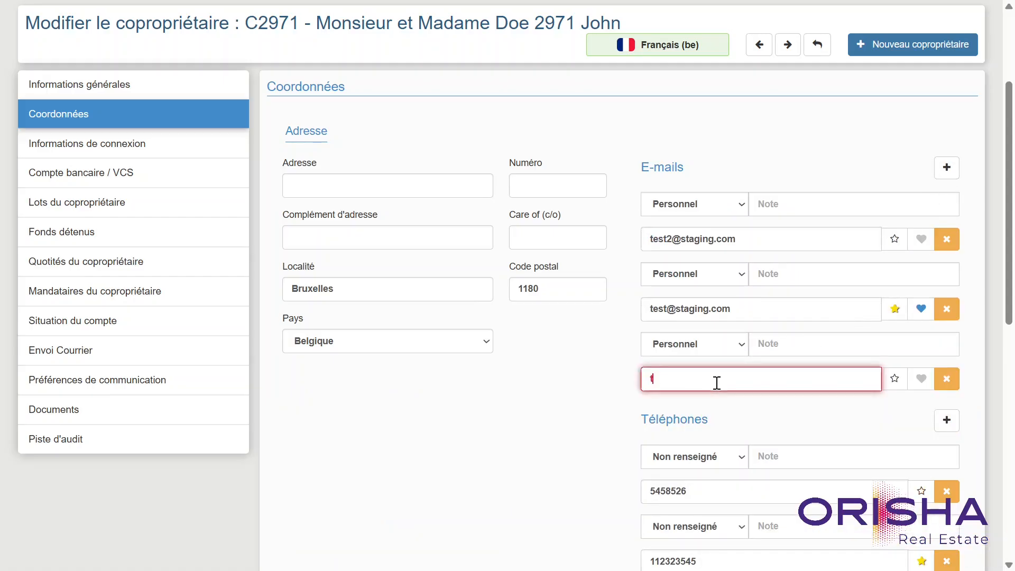
pyautogui.write('est2@stag')
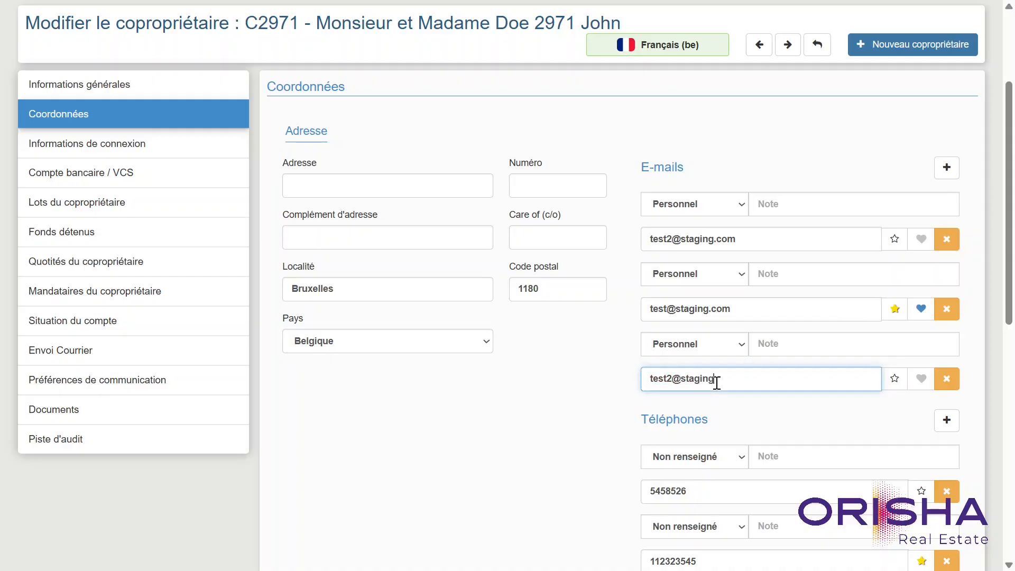
pyautogui.write('ing.com')
# Add another phone number of type Non renseigné to the co-owner's contact details.
pyautogui.scroll(-5, 752, 361)
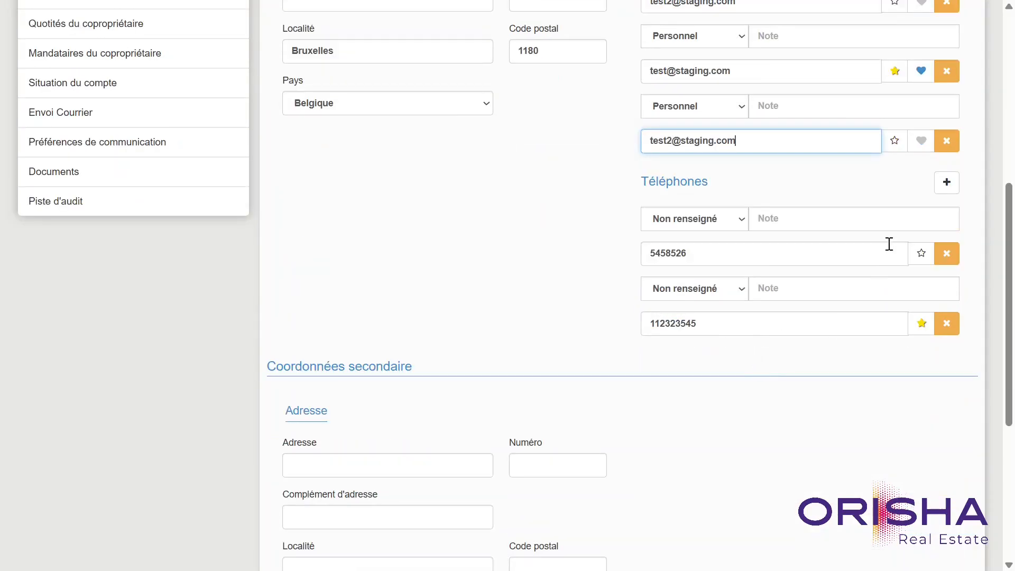
pyautogui.click(947, 183)
pyautogui.click(683, 399)
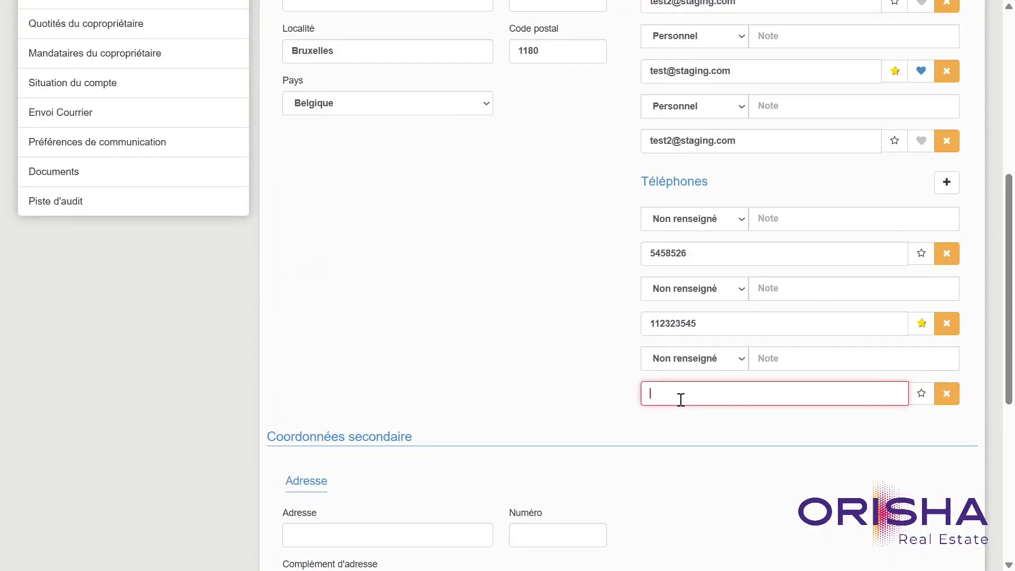
pyautogui.write('123456')
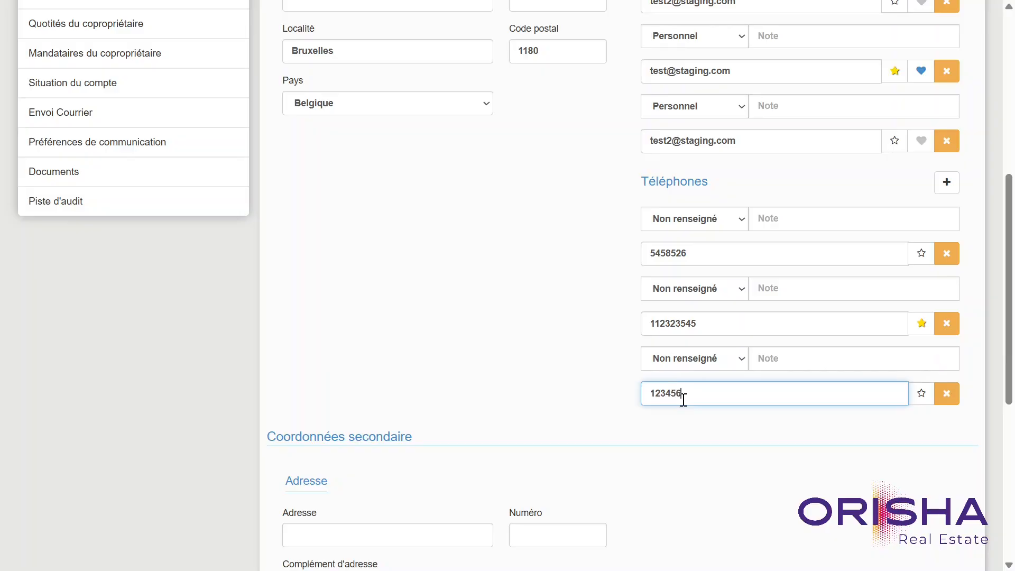
pyautogui.write('789')
pyautogui.scroll(-8, 897, 401)
pyautogui.click(947, 492)
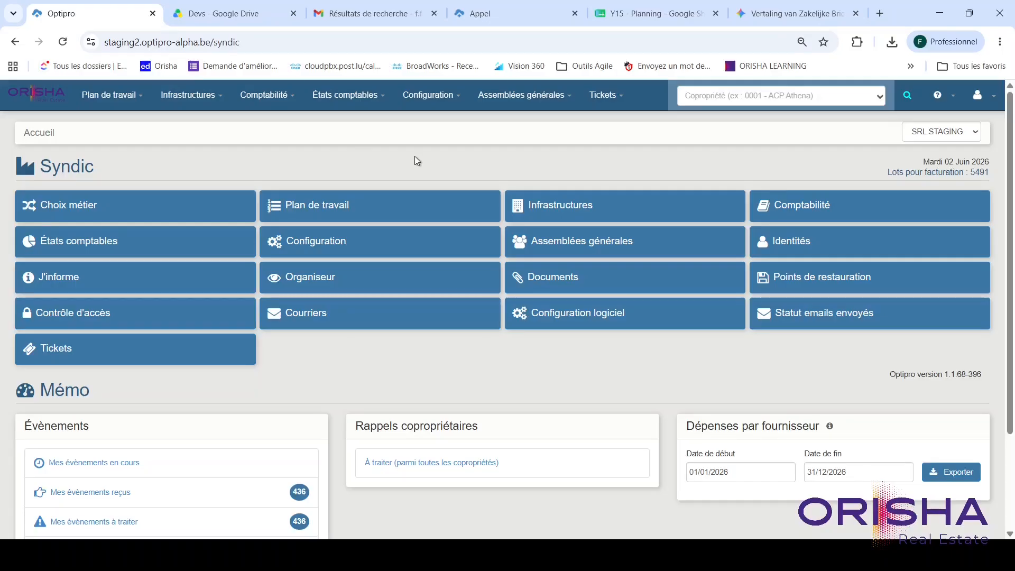
# Open the default reminder level configuration and select the copropriété 0002 - ACP Hamiltom.
pyautogui.click(87, 101)
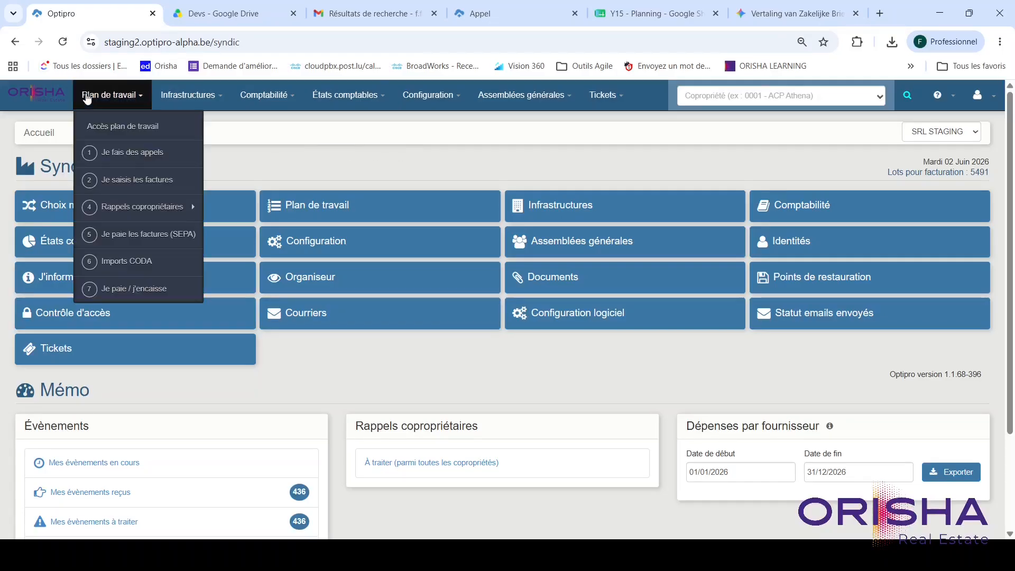
pyautogui.moveTo(95, 207)
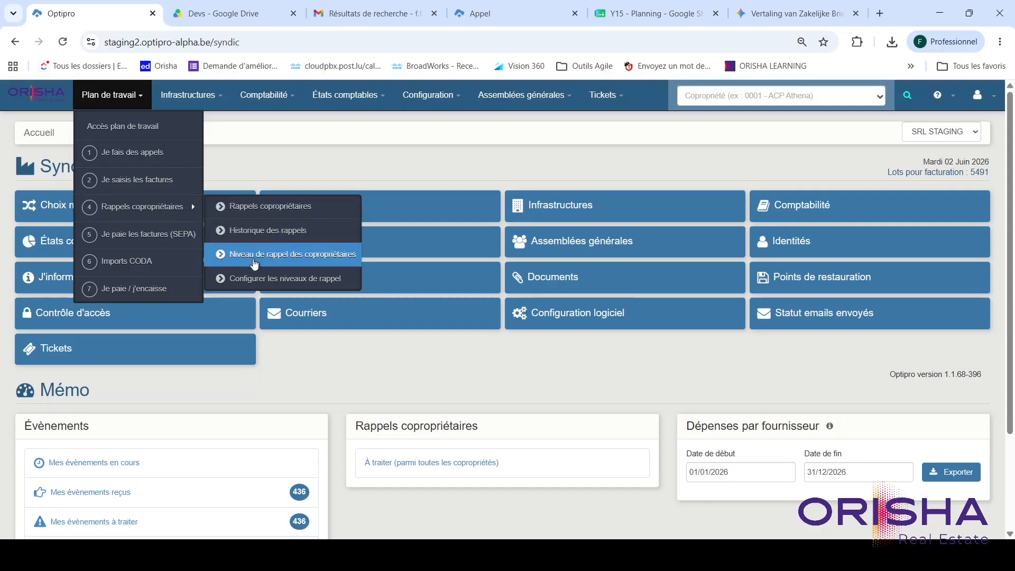
pyautogui.click(260, 280)
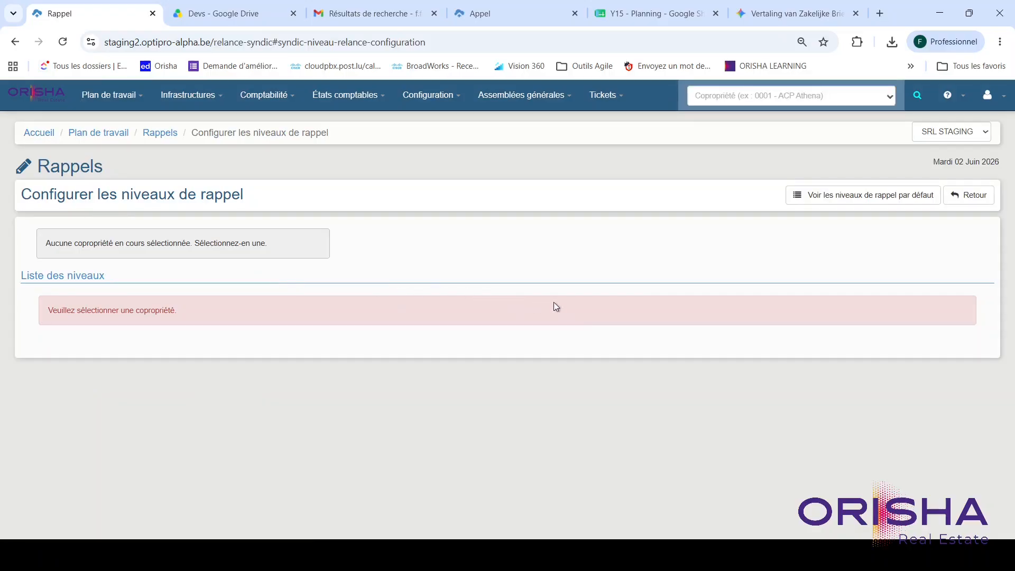
pyautogui.click(913, 197)
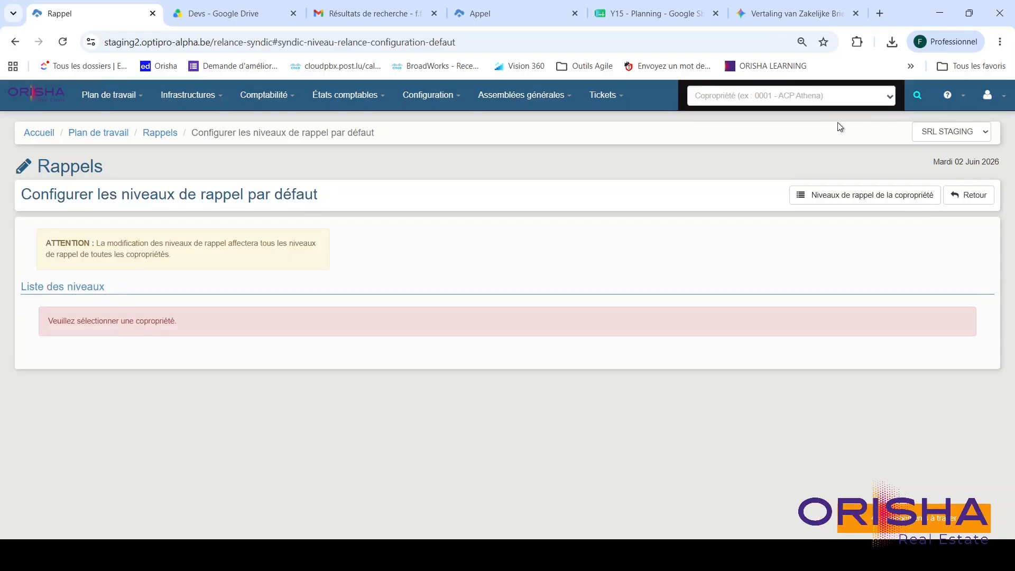
pyautogui.click(823, 94)
pyautogui.click(788, 139)
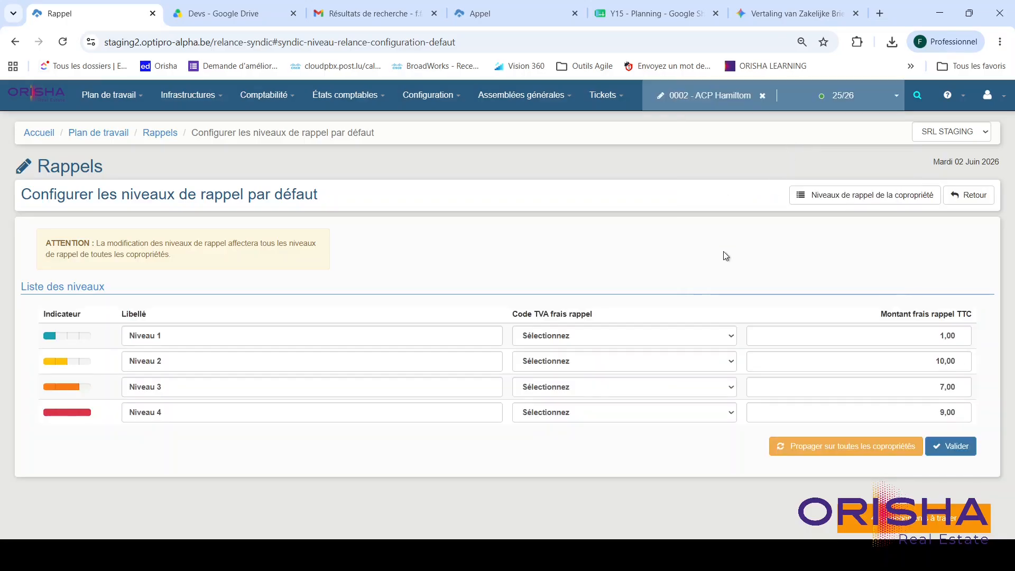
# Set the default reminder fees including VAT to 2 for Niveau 1, 3 for Niveau 2, 4 for Niveau 3 and 5 for Niveau 4.
pyautogui.click(832, 341)
pyautogui.doubleClick(949, 336)
pyautogui.write('2')
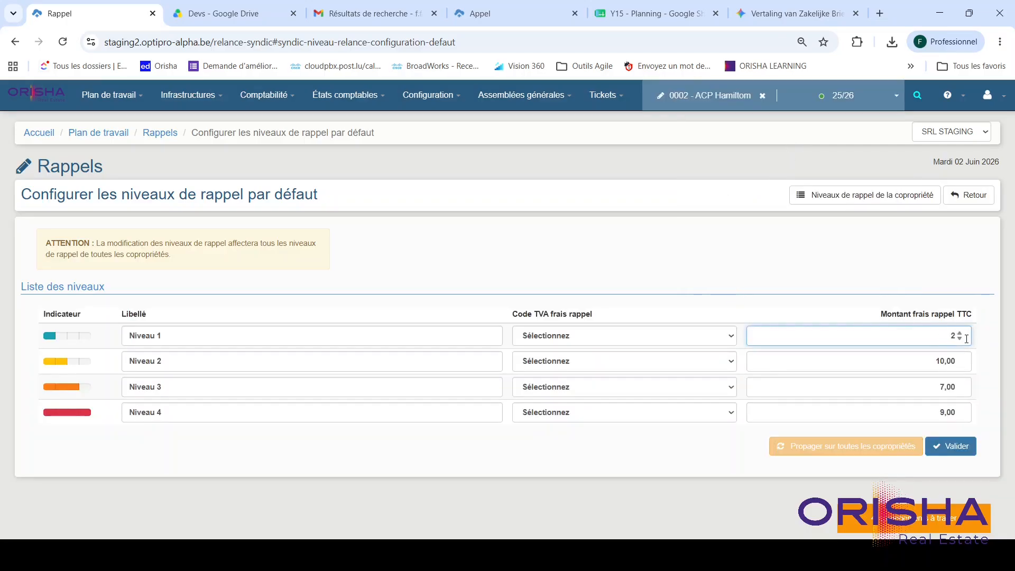
pyautogui.doubleClick(936, 366)
pyautogui.write('3')
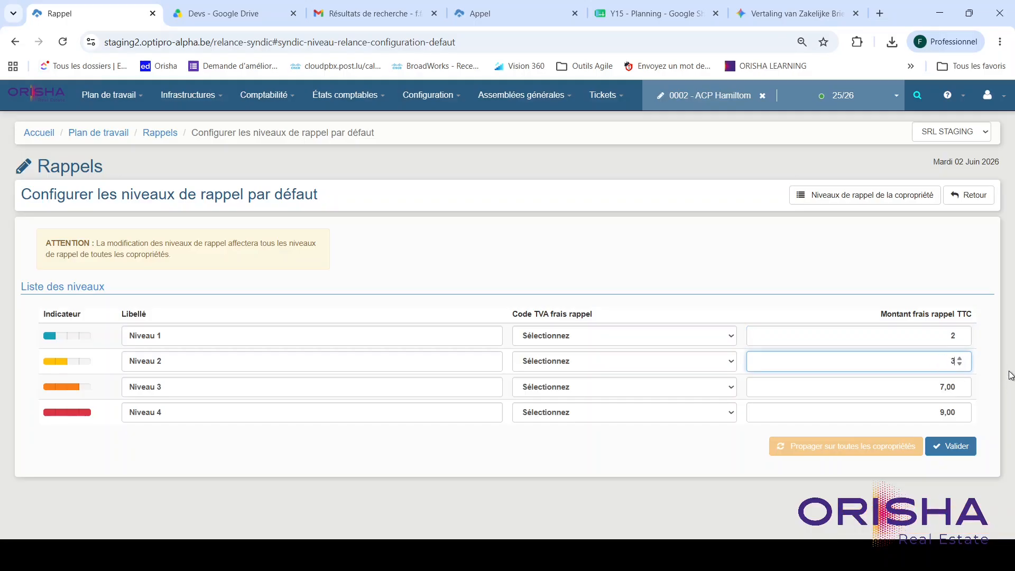
pyautogui.doubleClick(914, 395)
pyautogui.write('4')
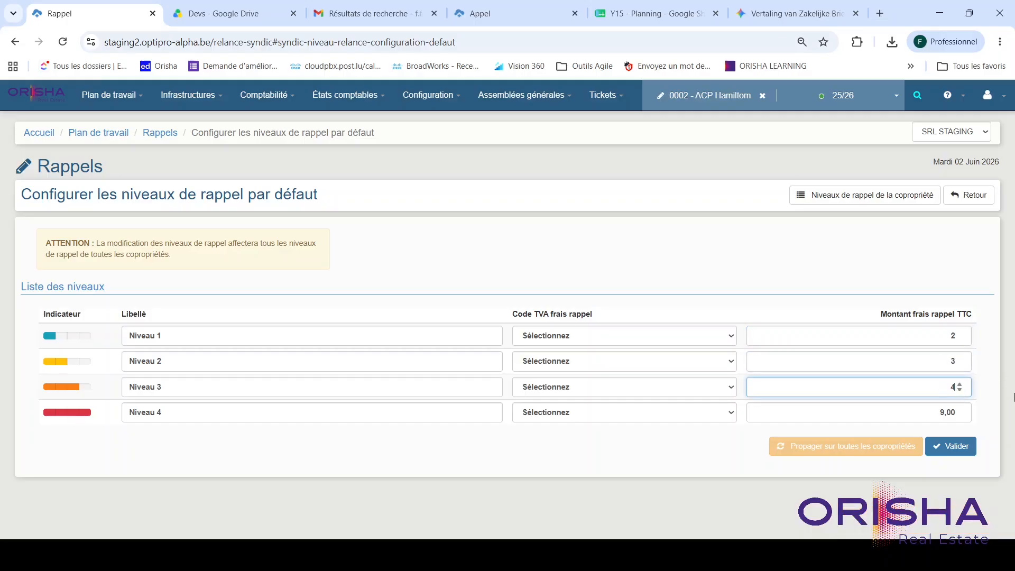
pyautogui.doubleClick(955, 413)
pyautogui.write('5')
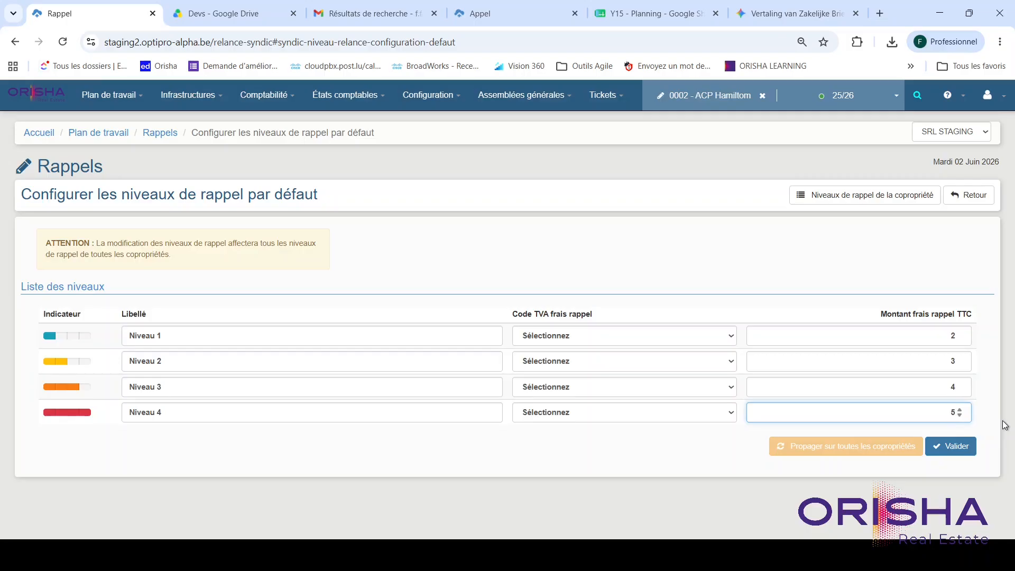
# Save the default reminder levels and propagate them to all copropriétés.
pyautogui.click(959, 447)
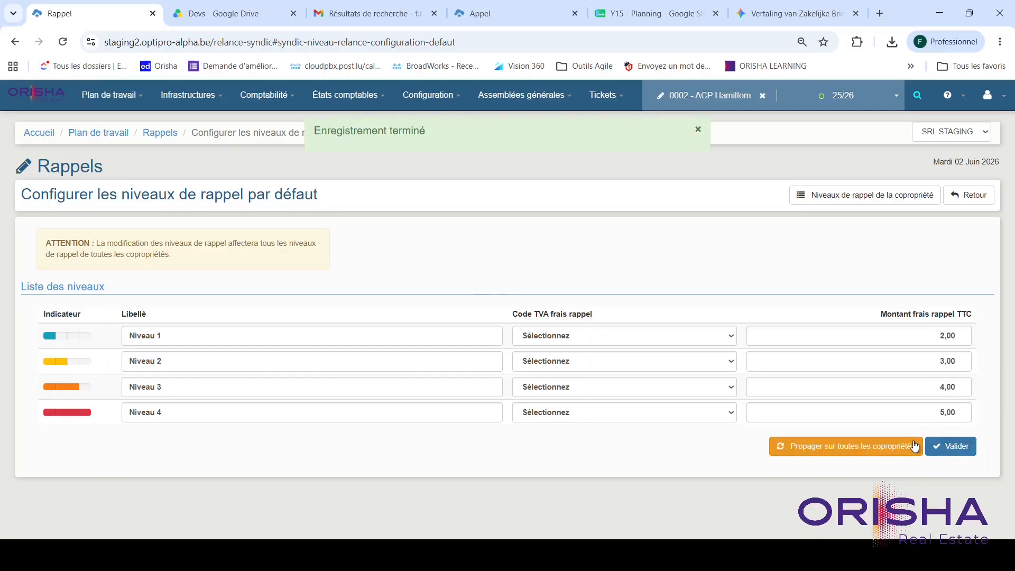
pyautogui.click(878, 448)
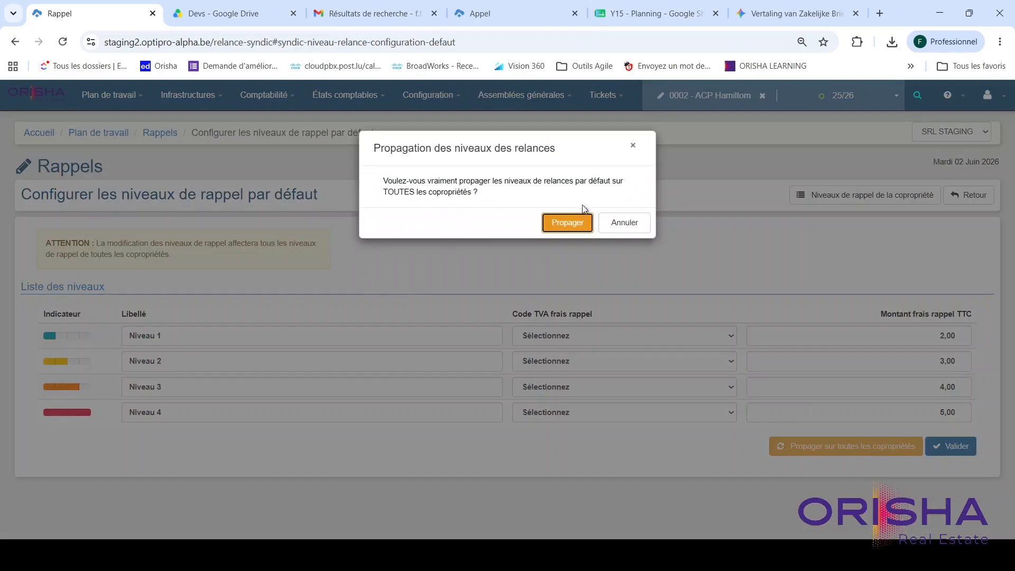
pyautogui.click(573, 230)
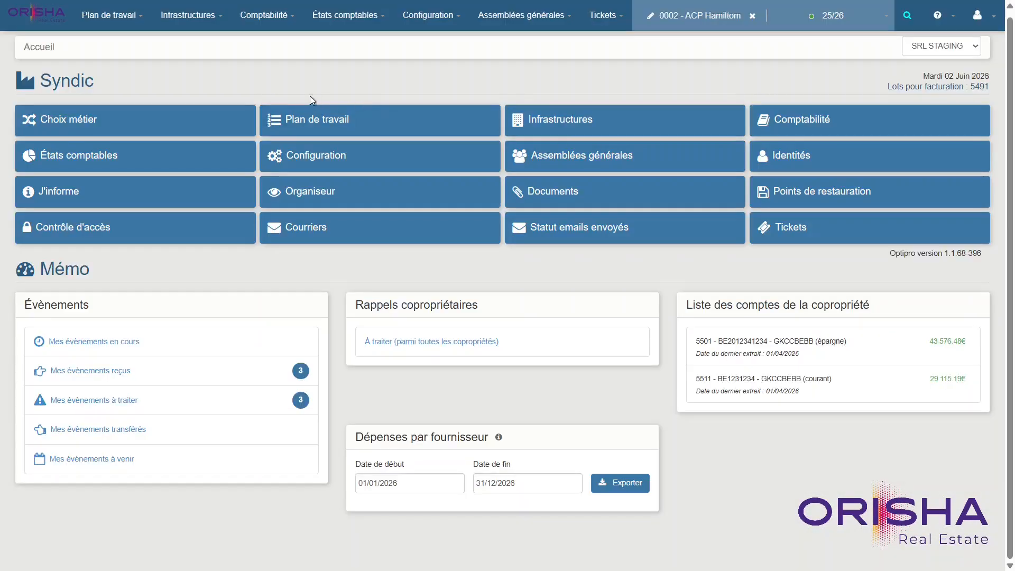
# Open the list of posted calls (Liste des appels) in Comptabilité for ACP Hamiltom.
pyautogui.click(264, 14)
pyautogui.moveTo(351, 91)
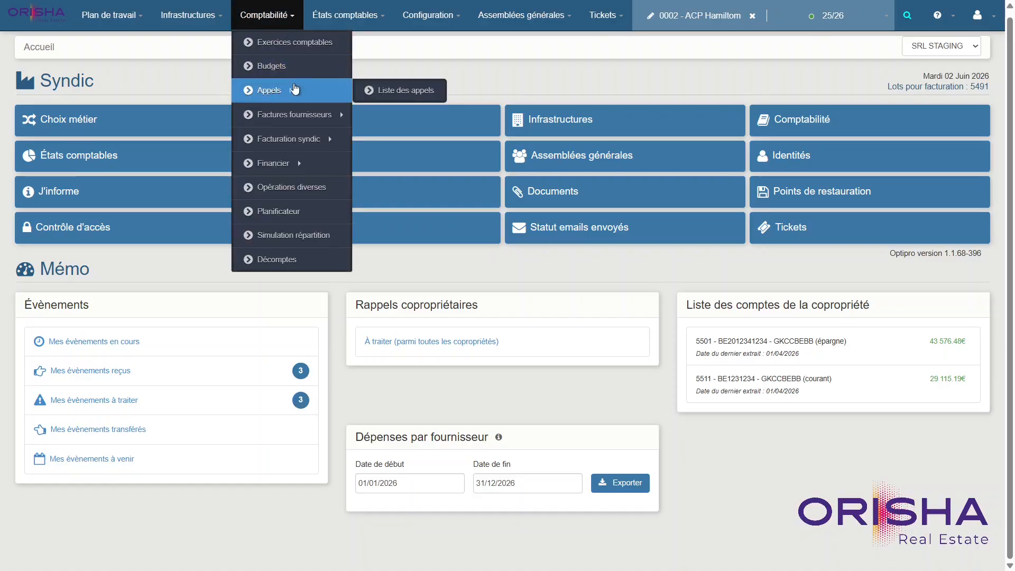
pyautogui.click(392, 95)
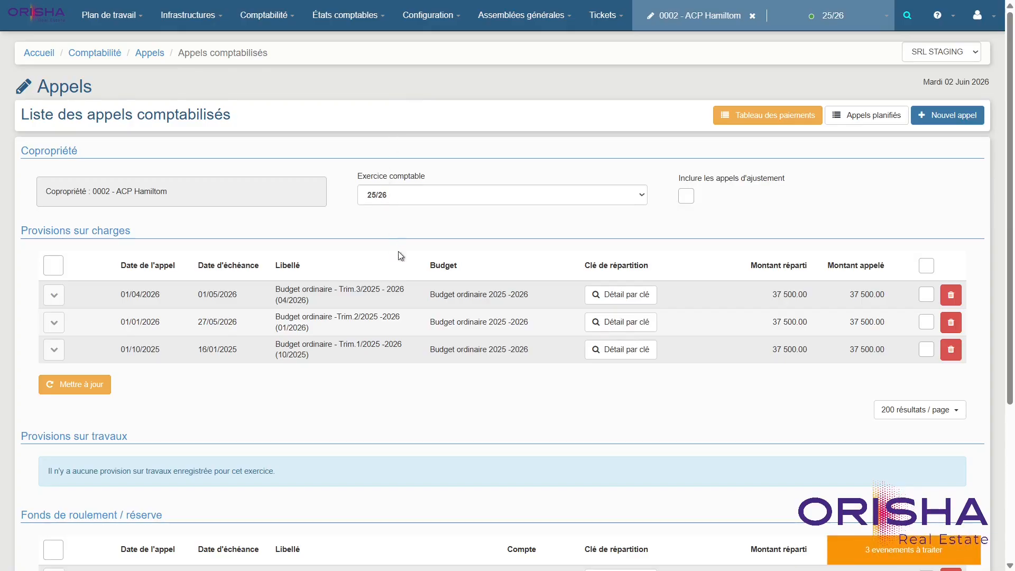
# Generate the fund call document for the 01/04/2026 ordinary budget call (Trim.3/2025 - 2026) and open its sending management.
pyautogui.click(926, 294)
pyautogui.scroll(-4, 924, 306)
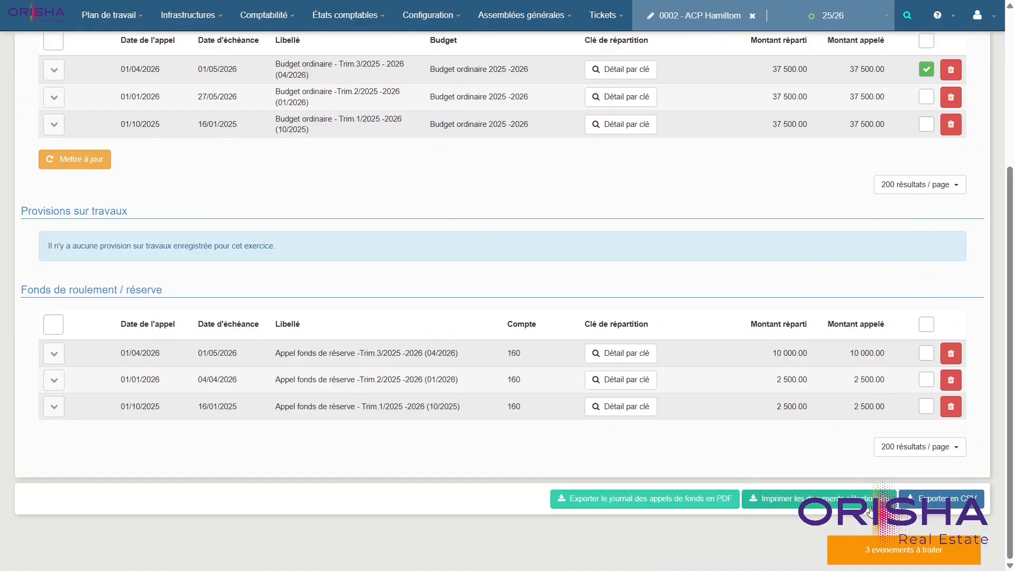
pyautogui.click(870, 506)
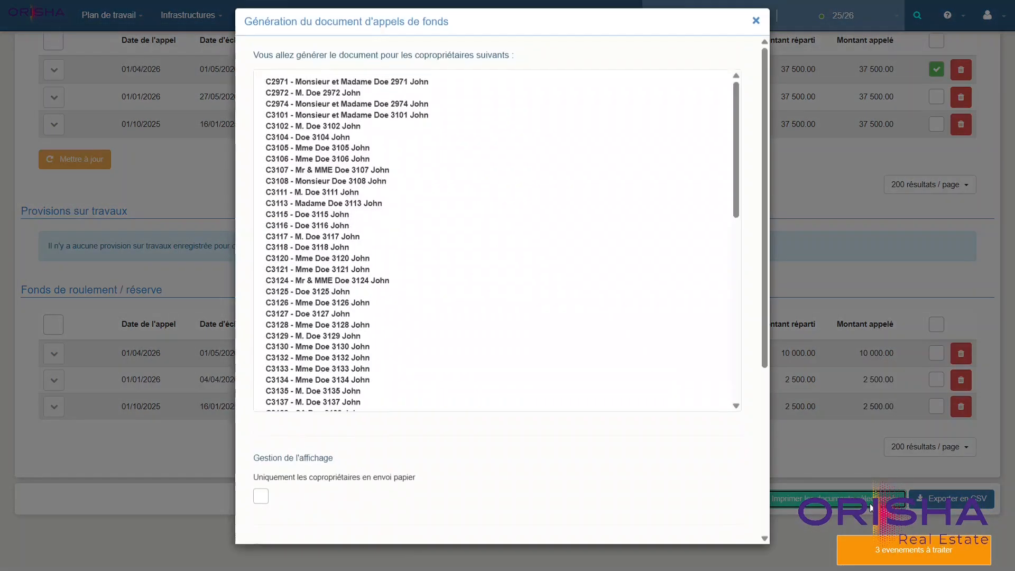
pyautogui.scroll(-15, 399, 224)
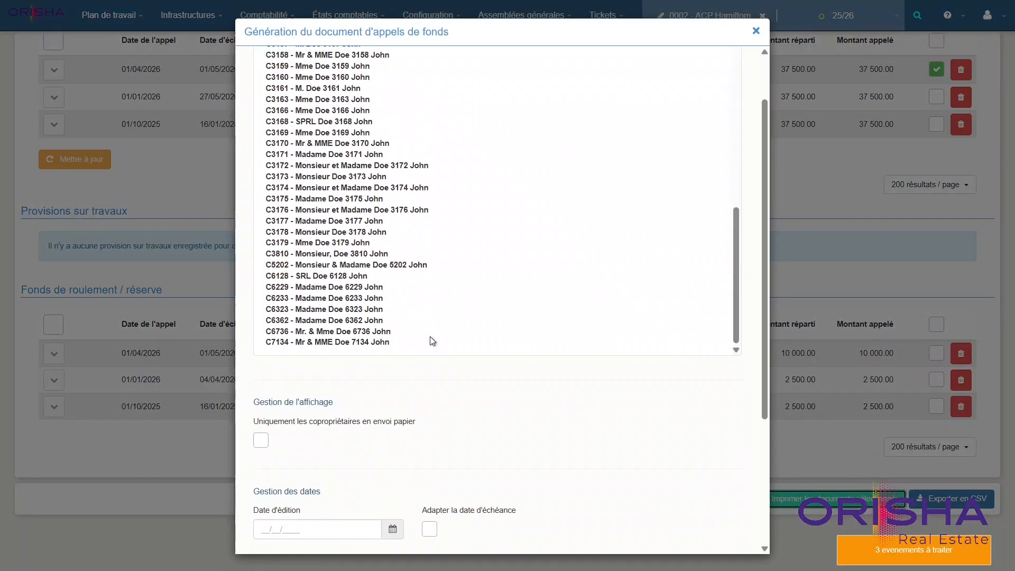
pyautogui.click(320, 535)
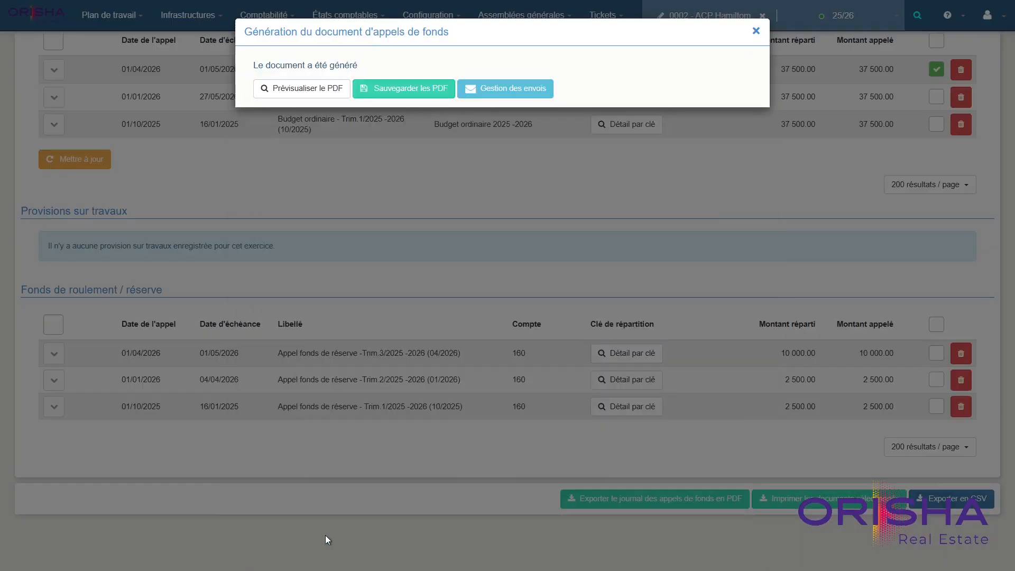
pyautogui.click(537, 88)
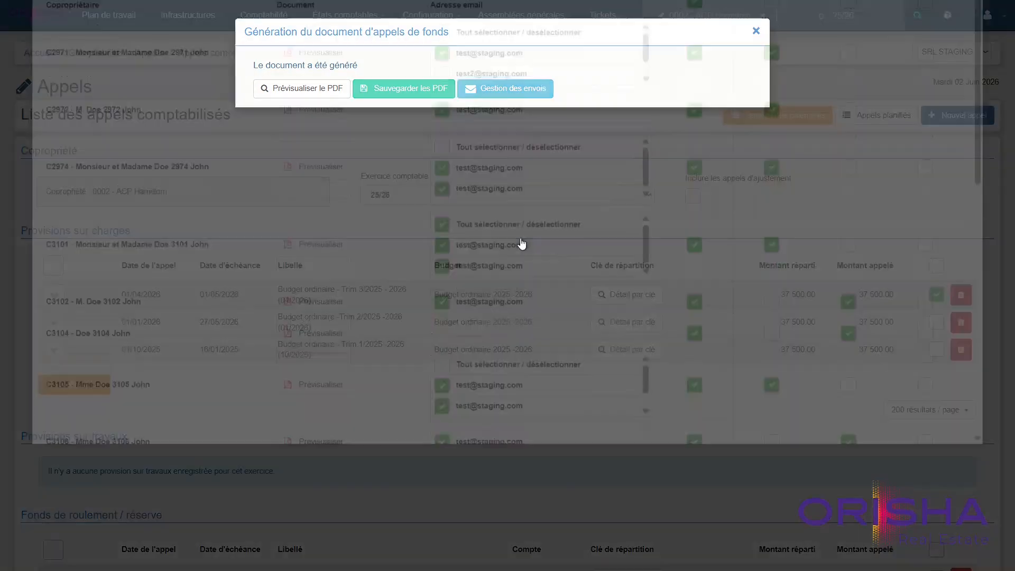
# Keep the proposed recipients, display the email content in Néerlandais (nl), and continue to the next stage of the sending.
pyautogui.scroll(-10, 718, 410)
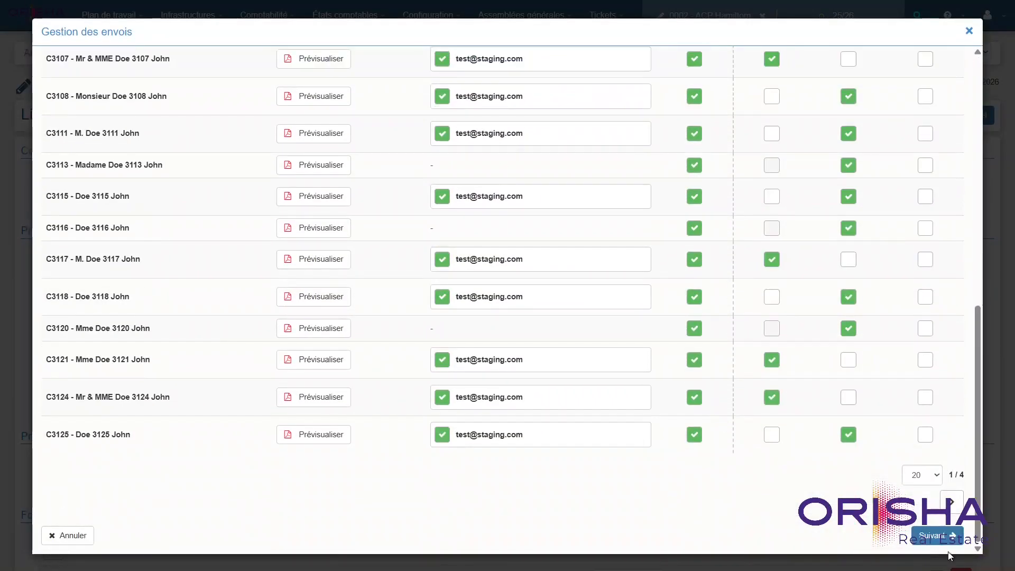
pyautogui.click(935, 535)
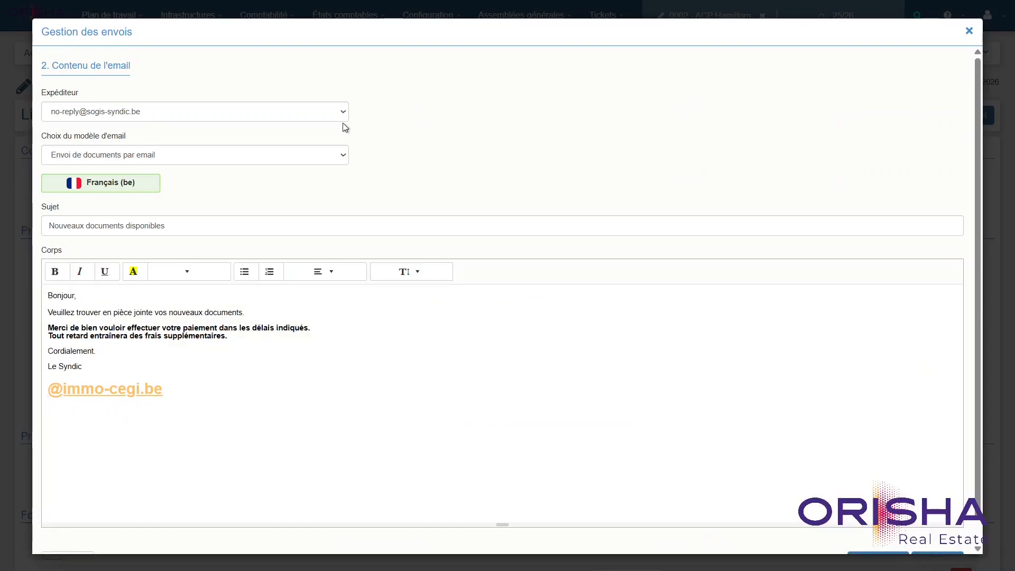
pyautogui.click(123, 184)
pyautogui.click(122, 213)
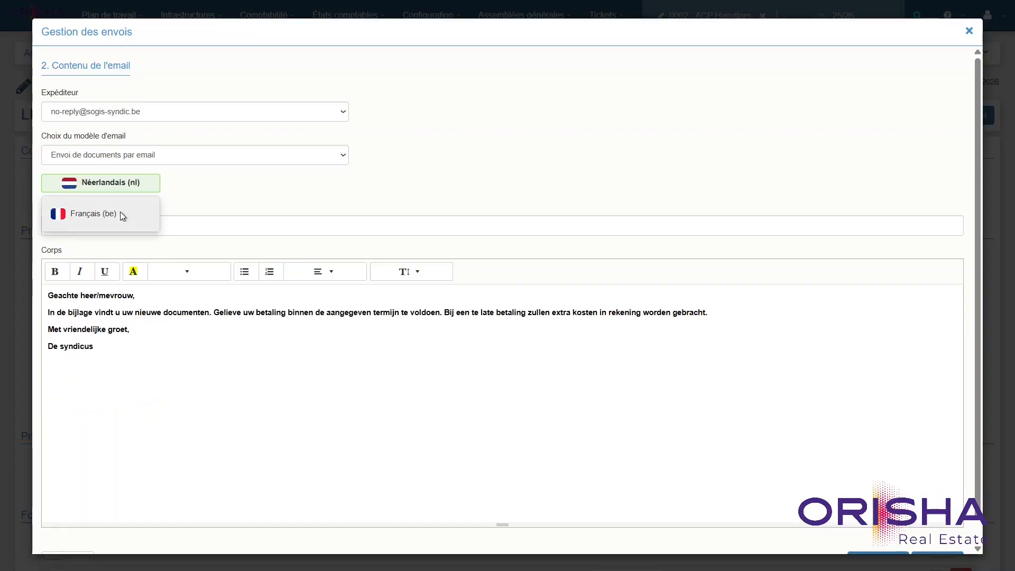
pyautogui.click(159, 358)
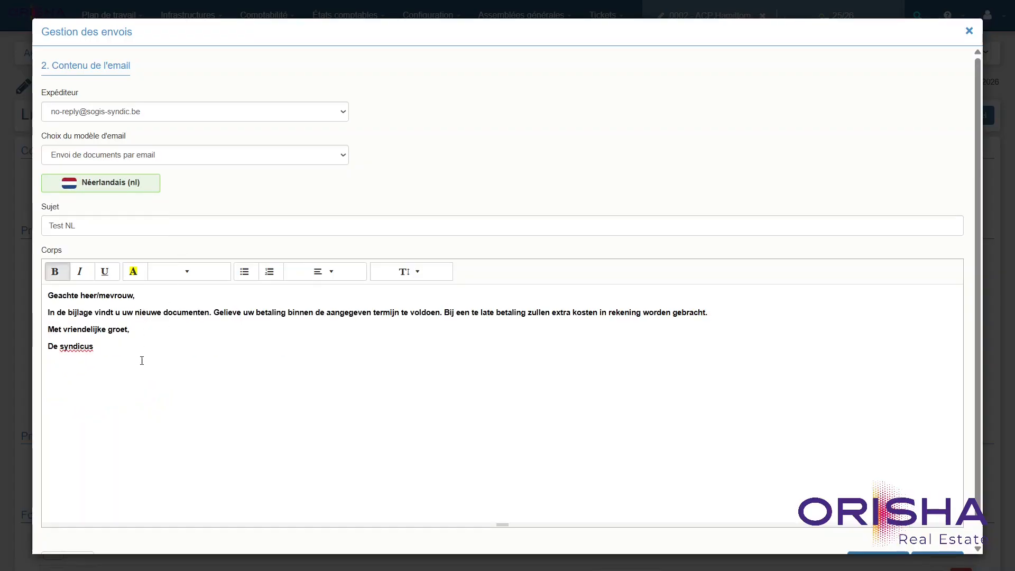
pyautogui.click(118, 225)
pyautogui.scroll(-1, 840, 371)
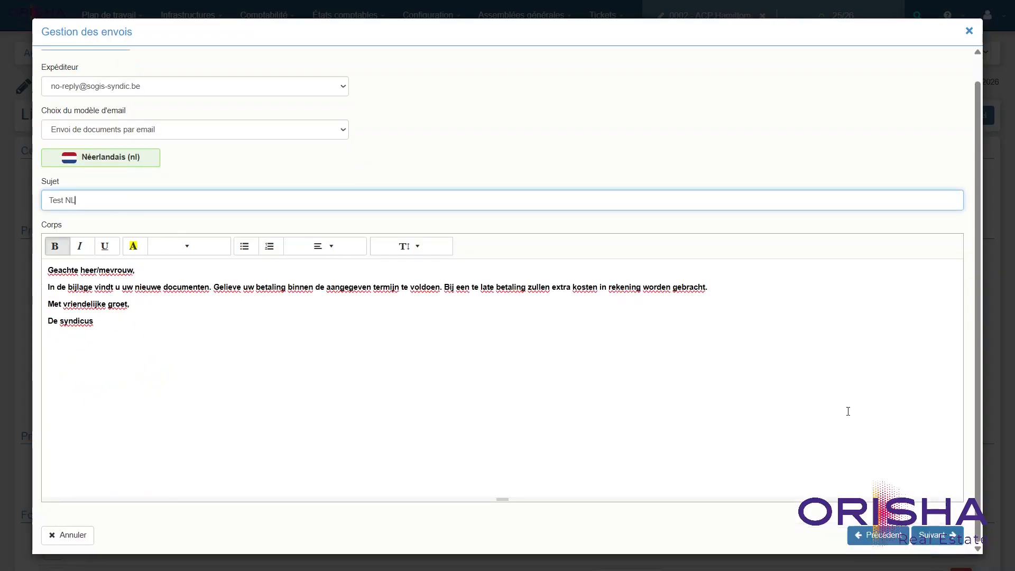
pyautogui.click(942, 541)
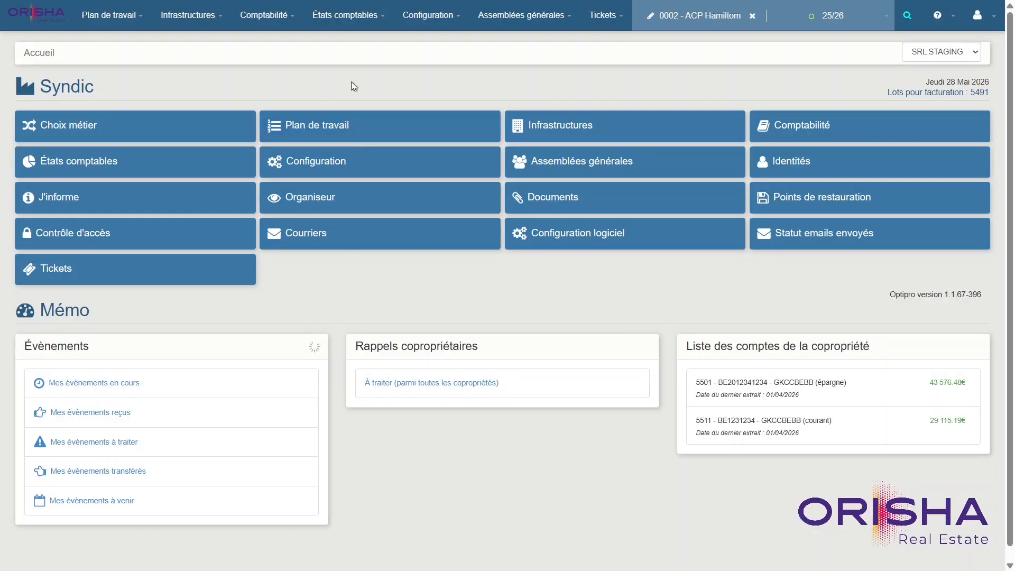
# Open Comptes comptables under États comptables for ACP Hamiltom and select account 440 - Fournisseurs.
pyautogui.click(353, 21)
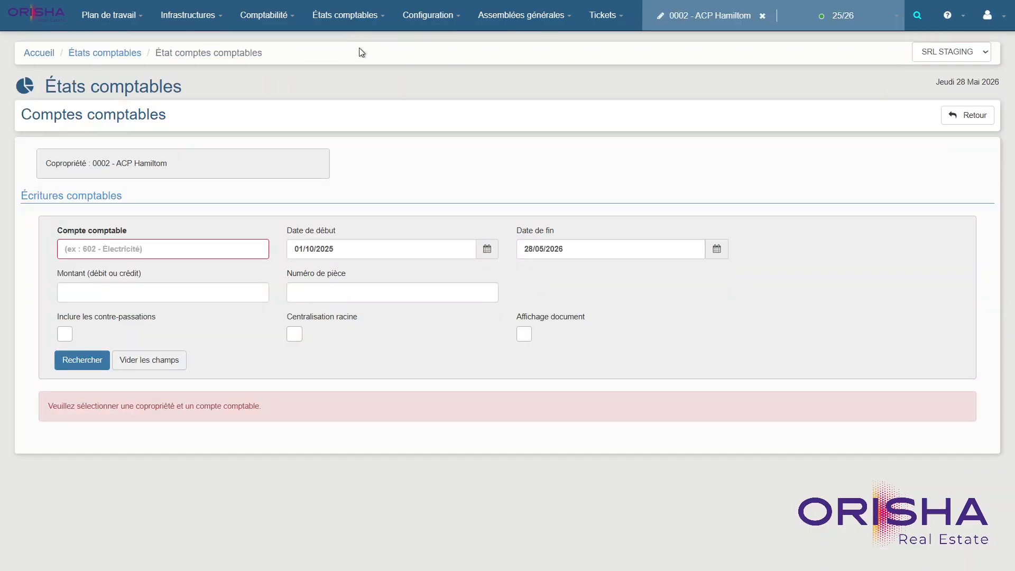
pyautogui.click(247, 248)
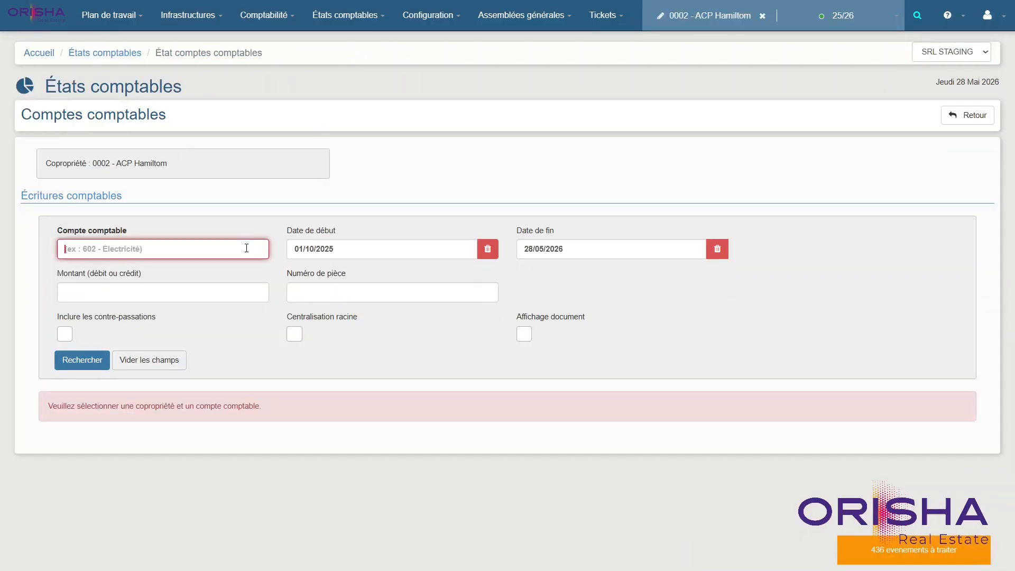
pyautogui.write('440 - Fournisseurs')
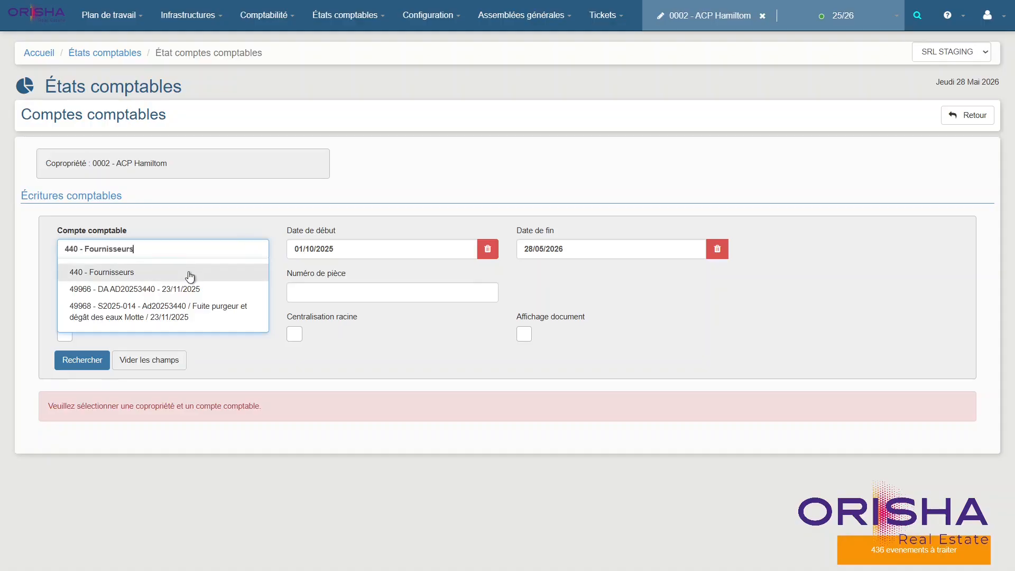
pyautogui.click(222, 274)
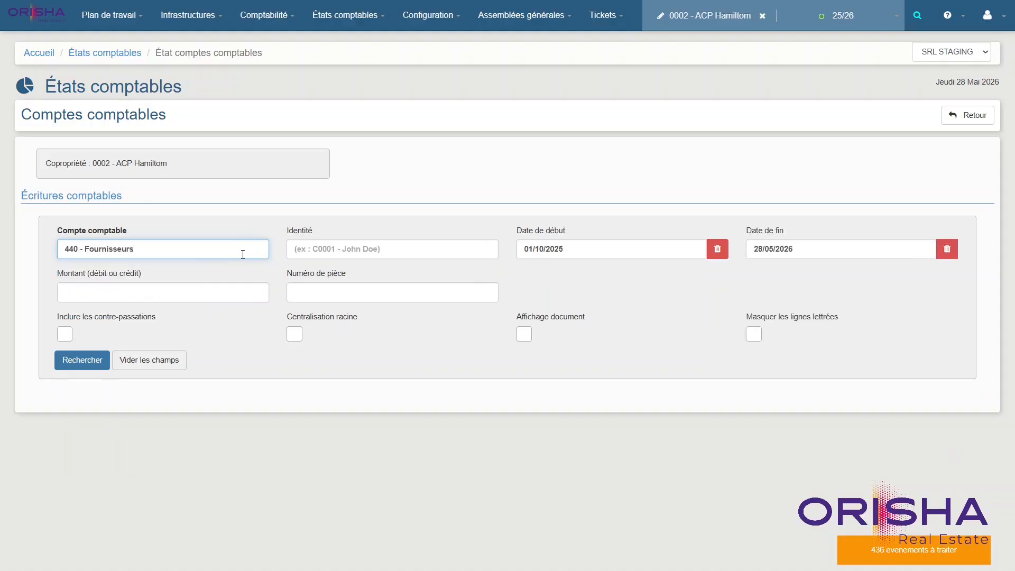
# Restrict the account search to the supplier Société fournisseur 3 as the Identité.
pyautogui.click(318, 252)
pyautogui.write('v')
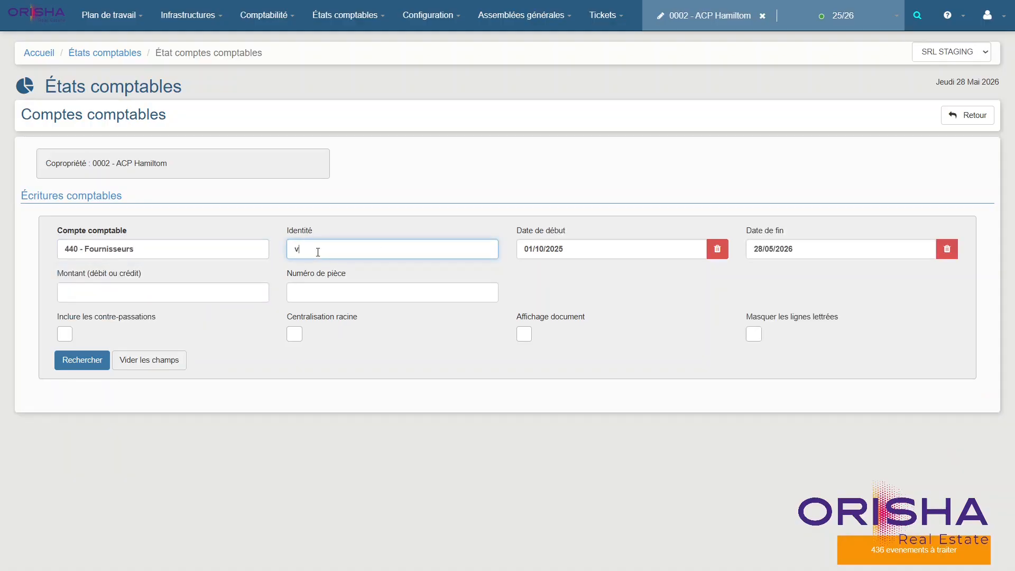
pyautogui.press('BackSpace')
pyautogui.write('fournisseur 3 (fournisseur')
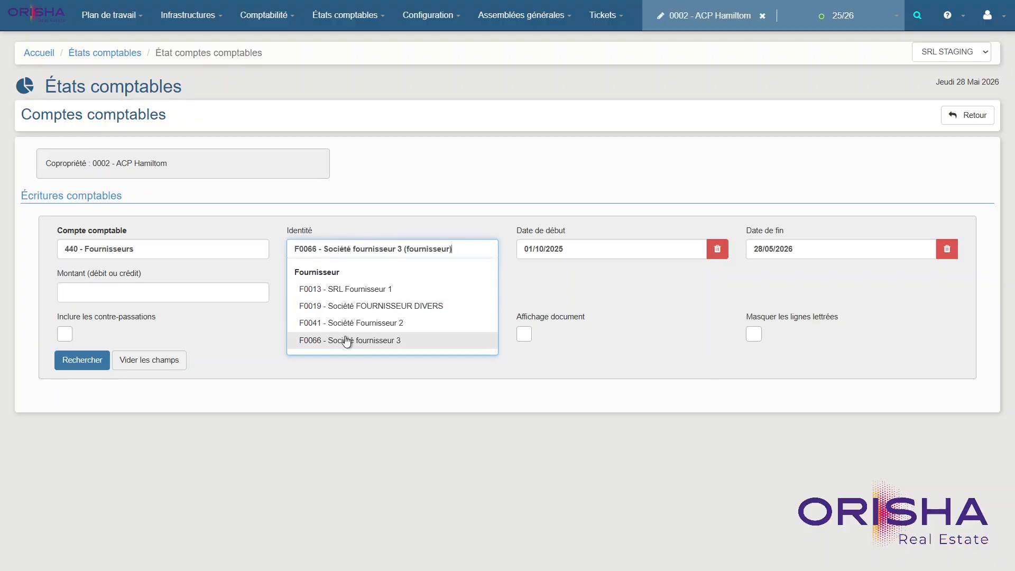
pyautogui.click(346, 340)
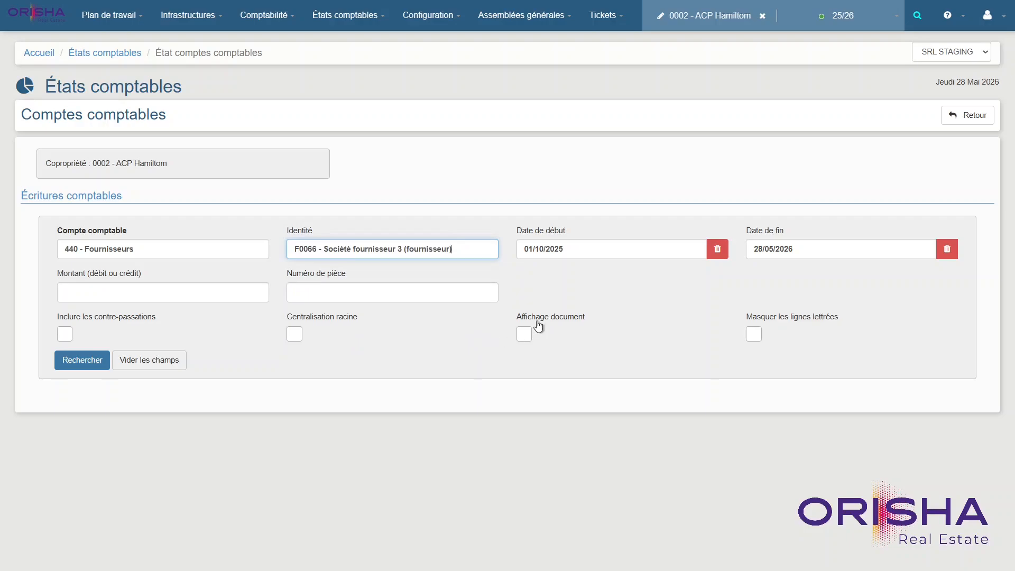
# Enable Affichage document and search the supplier's accounting entries.
pyautogui.moveTo(516, 317); pyautogui.dragTo(592, 320)
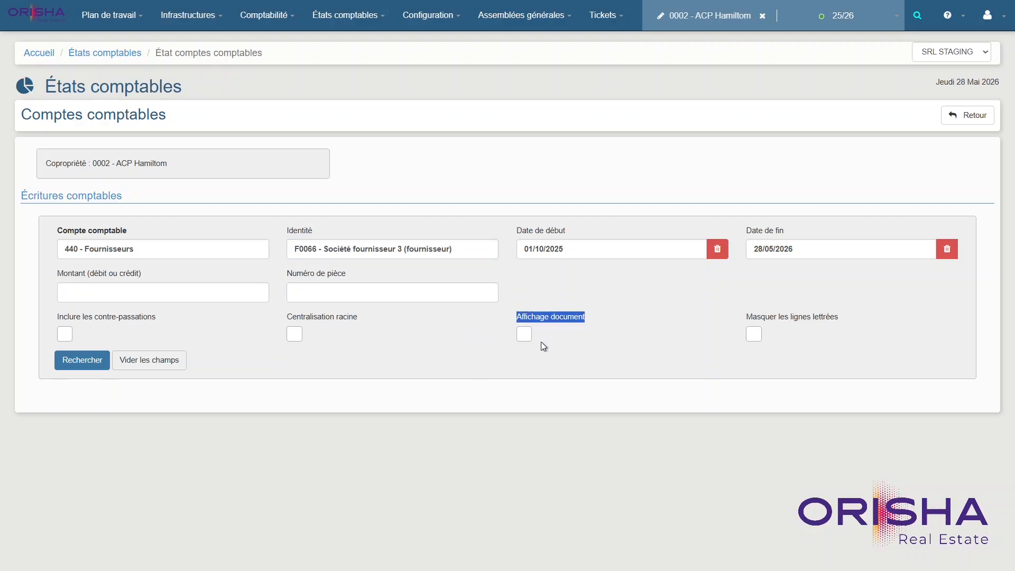
pyautogui.click(524, 335)
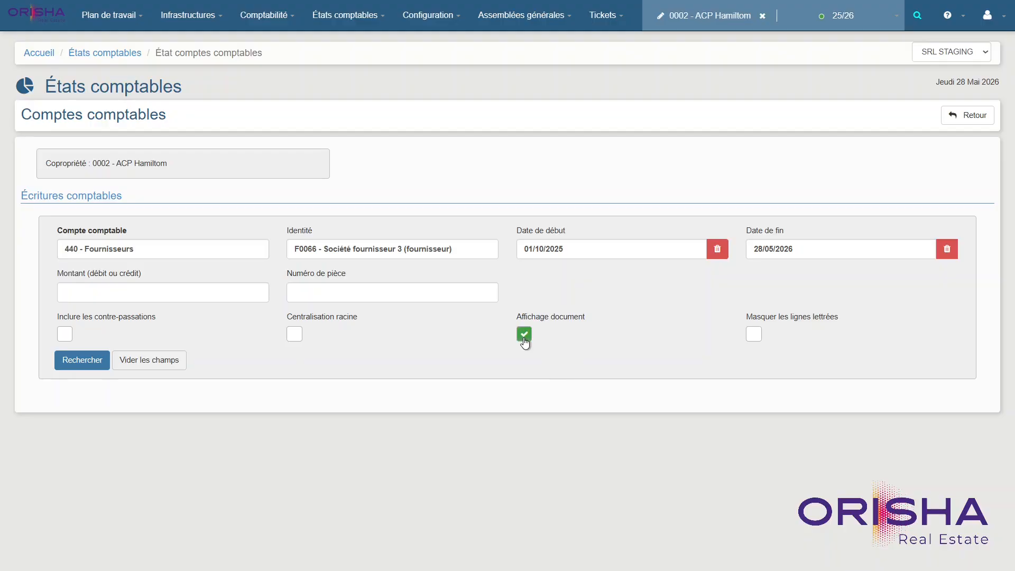
pyautogui.click(85, 365)
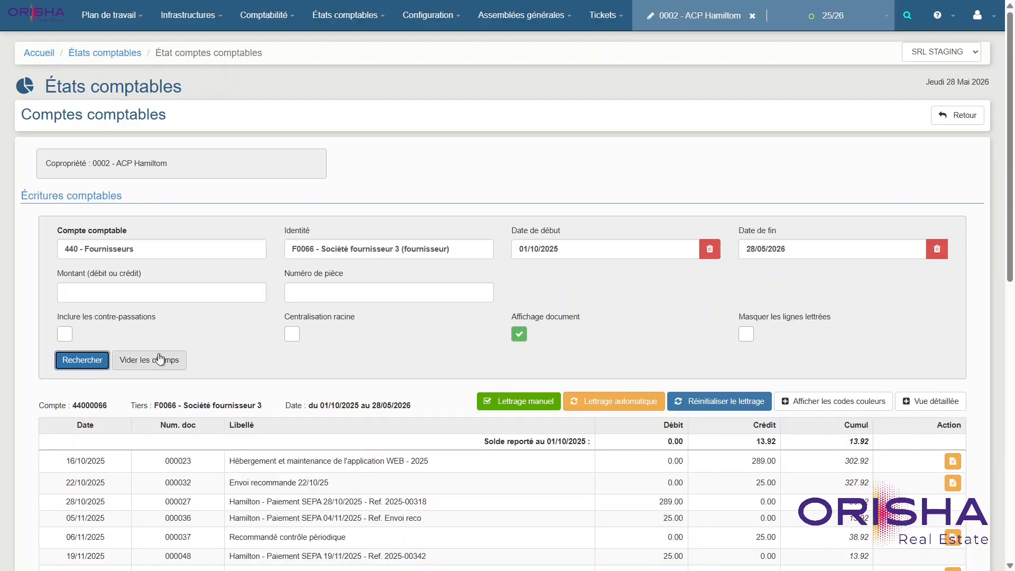
# View the list of documents linked to the 16/10/2025 hosting and maintenance entry, and close it.
pyautogui.scroll(-3, 564, 371)
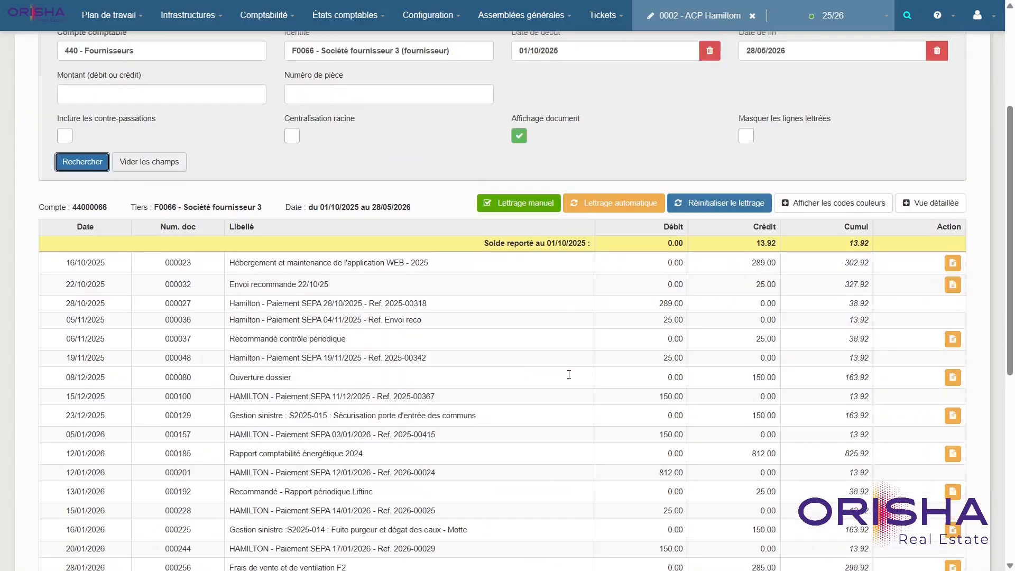
pyautogui.click(953, 263)
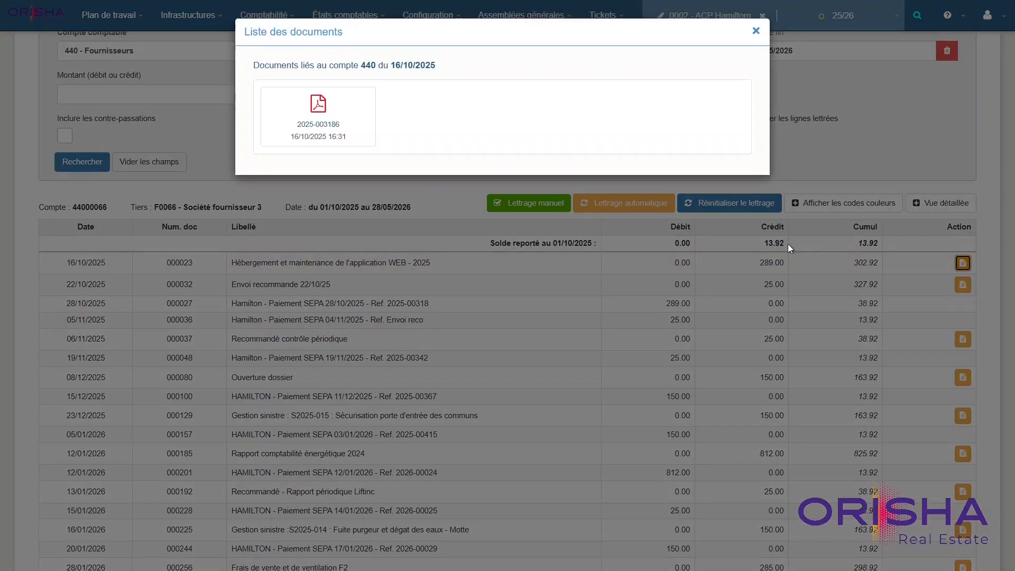
pyautogui.click(756, 31)
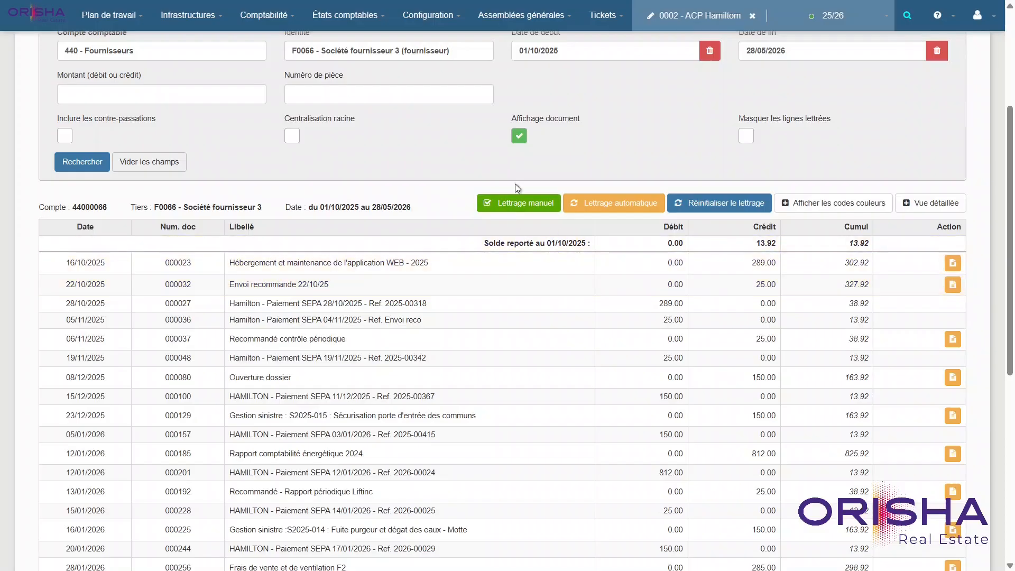
# Disable Affichage document and rerun the supplier entry search.
pyautogui.click(519, 137)
pyautogui.click(90, 169)
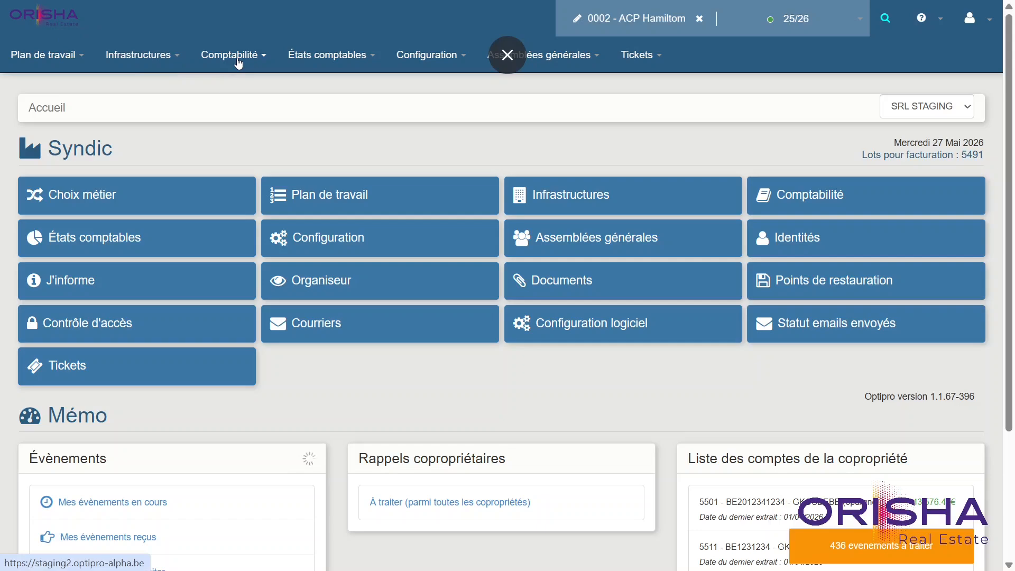
# Open the supplier invoice list under Comptabilité and start a new supplier invoice.
pyautogui.click(217, 60)
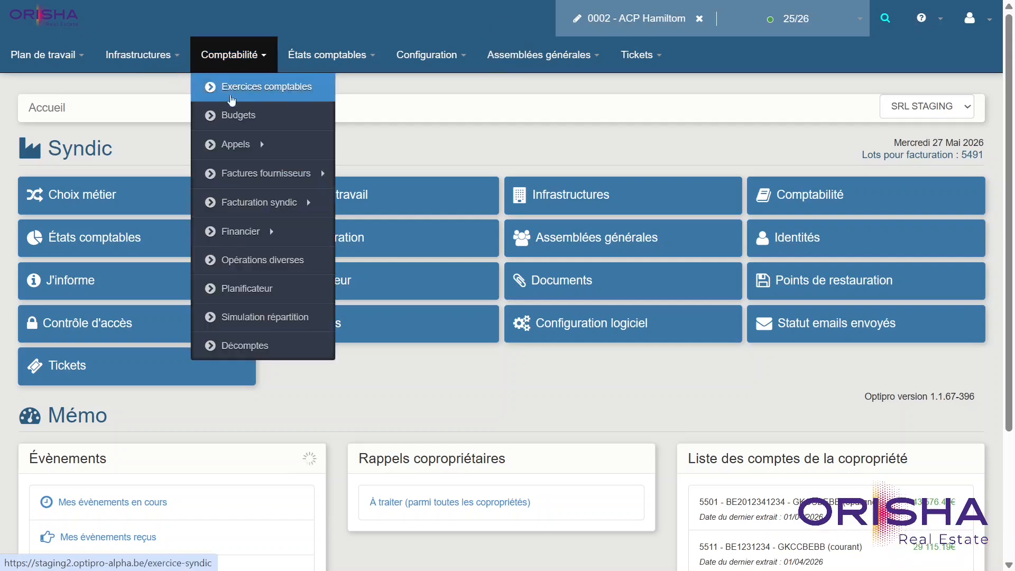
pyautogui.moveTo(261, 173)
pyautogui.click(357, 173)
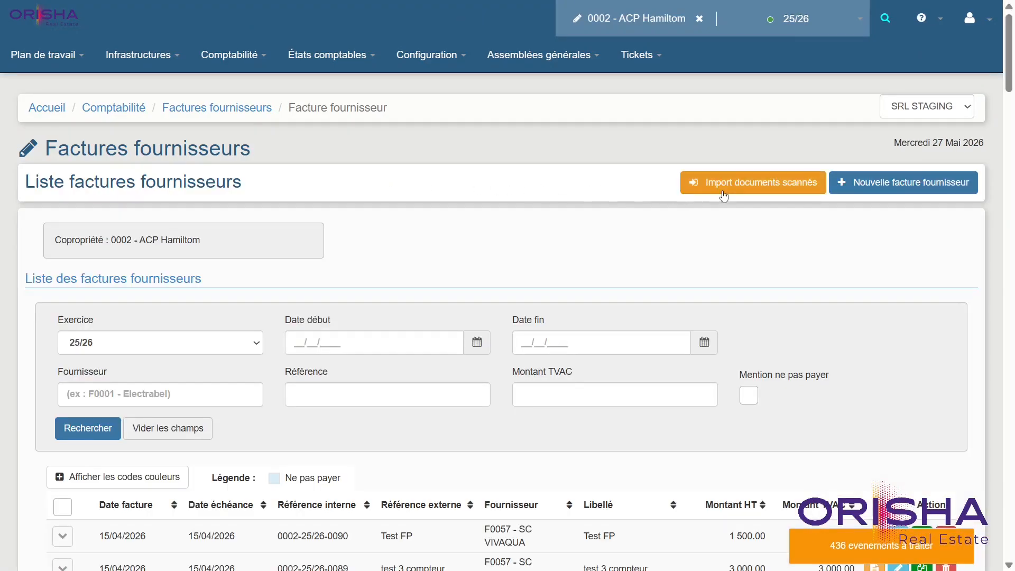
pyautogui.click(872, 183)
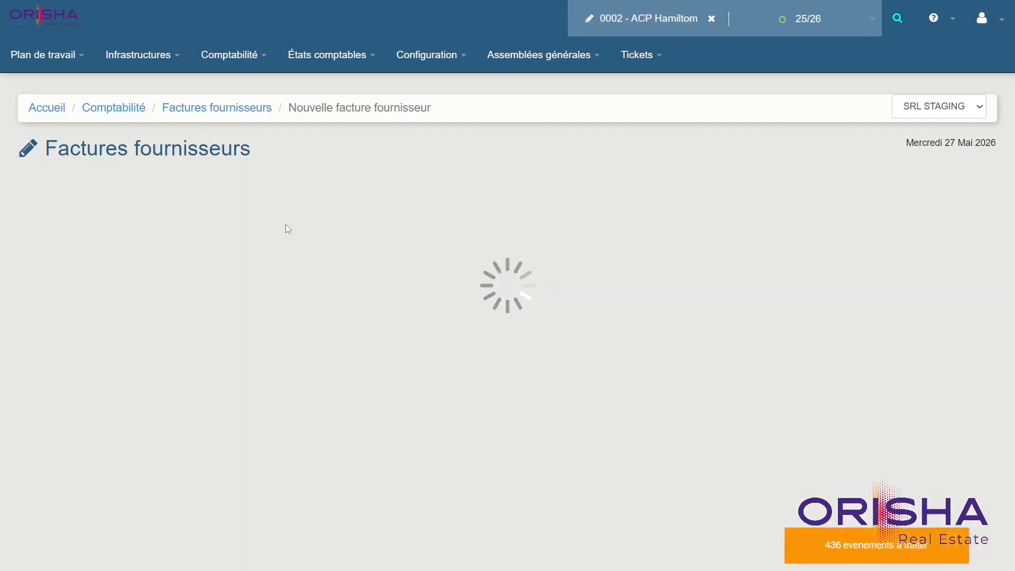
# Make the invoice line a private charge concerning lot 0017 - B5 (APPARTEMENT) and check the co-owners offered for that lot.
pyautogui.scroll(-1, 271, 243)
pyautogui.scroll(-5, 272, 244)
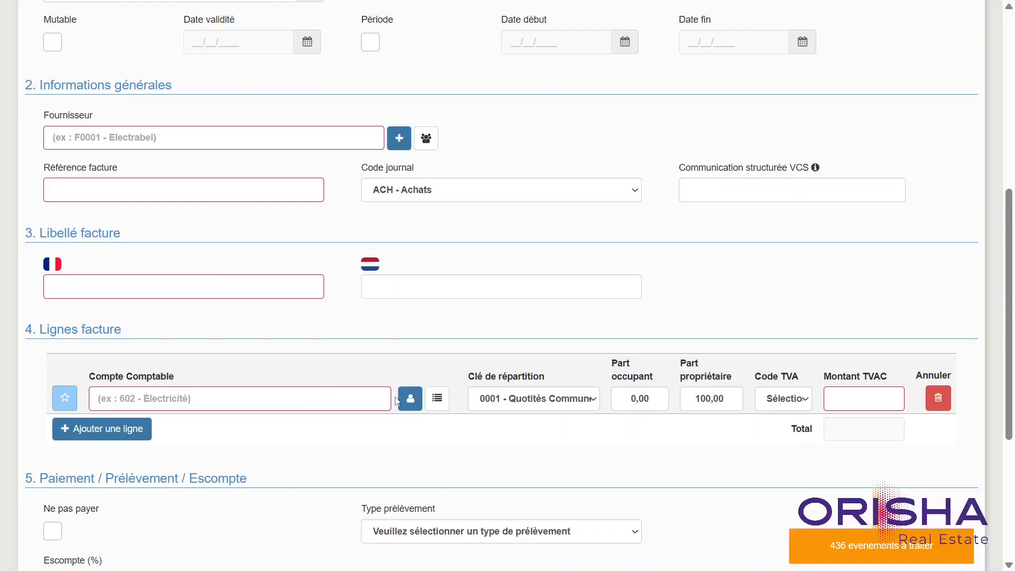
pyautogui.click(410, 398)
pyautogui.click(165, 449)
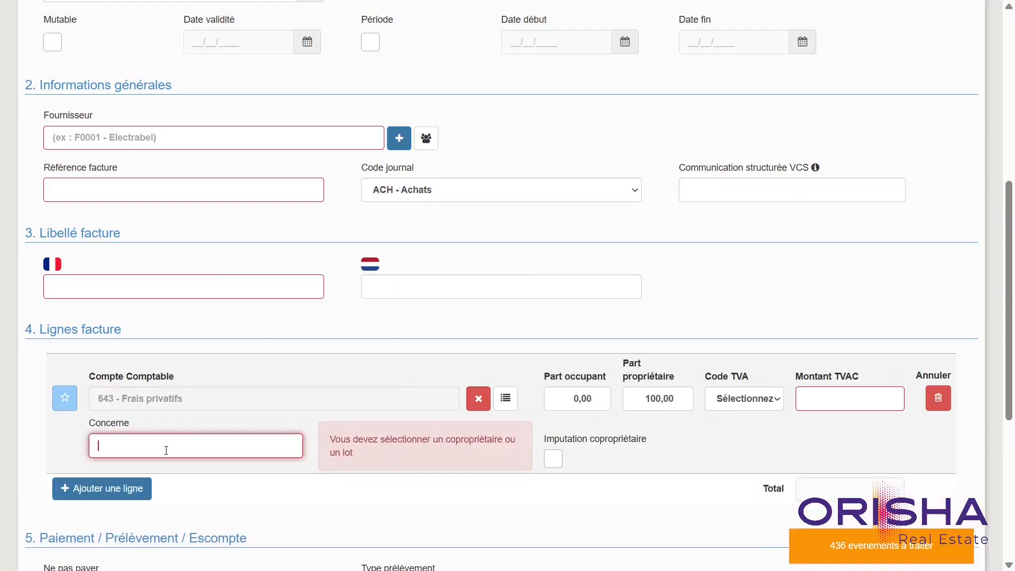
pyautogui.write('B')
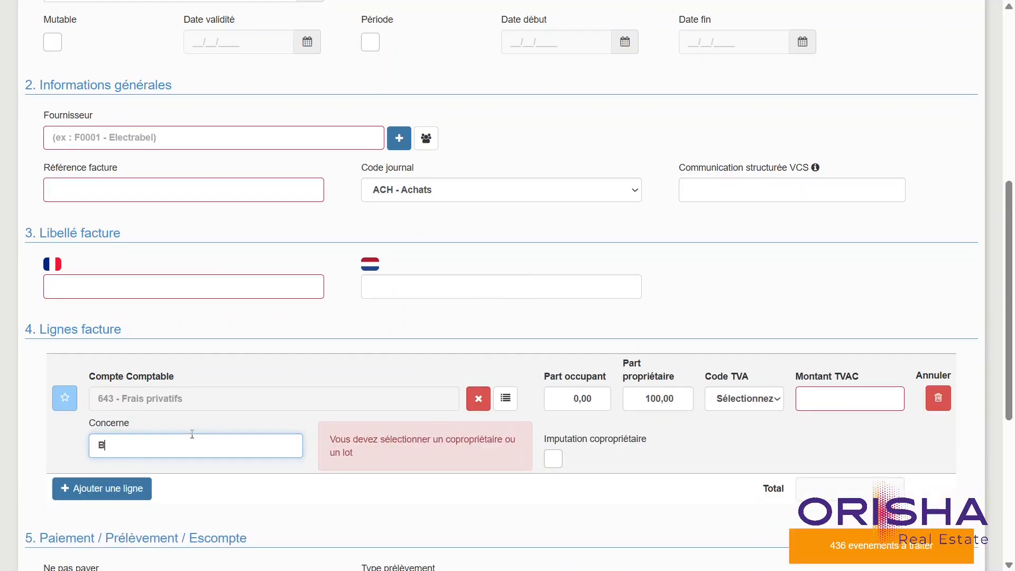
pyautogui.write('5 (APPARTEMENT')
pyautogui.click(204, 494)
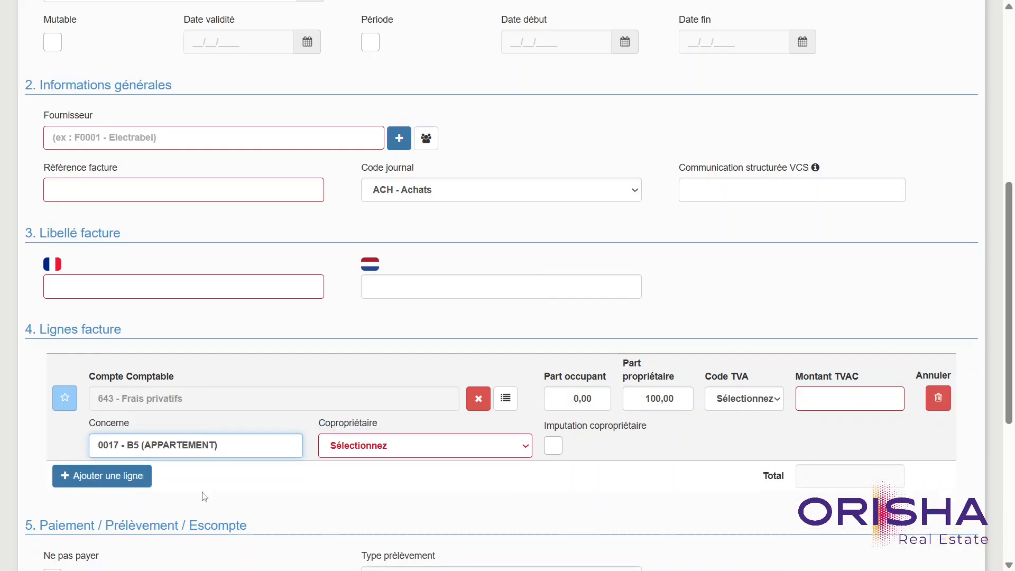
pyautogui.click(374, 450)
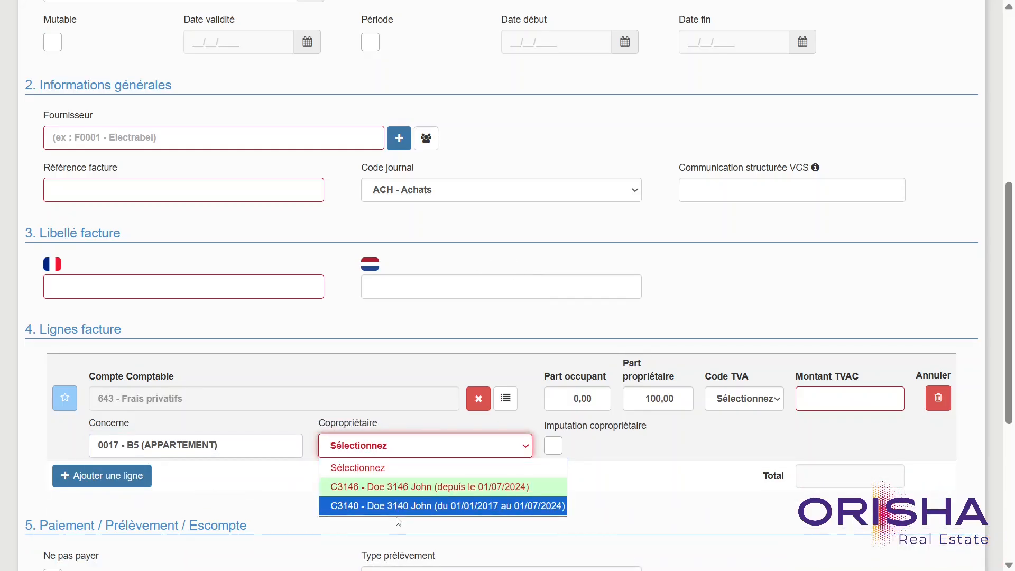
pyautogui.click(645, 500)
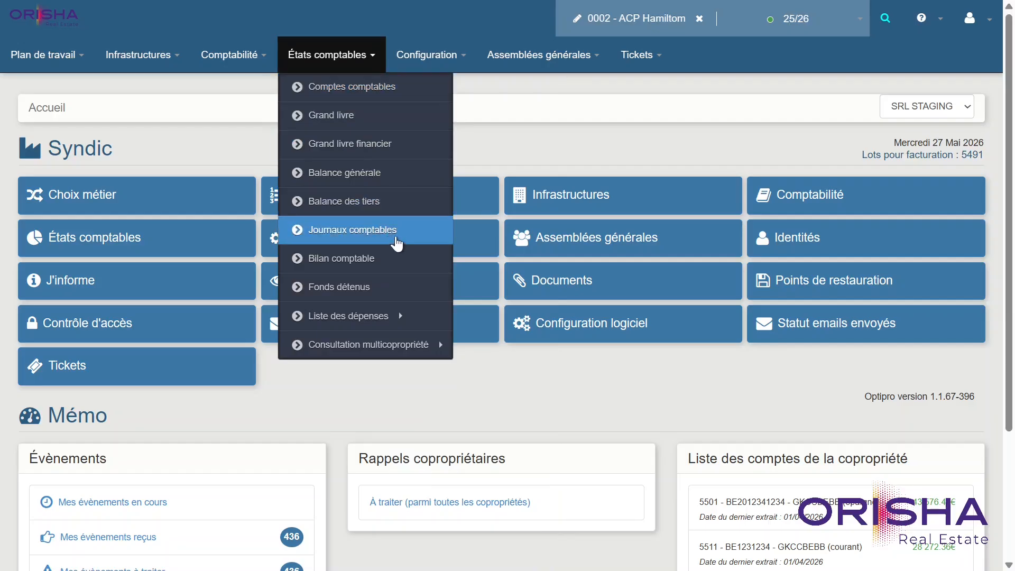
# Open Journaux comptables under États comptables and search the entries of the FIN - Banque journal.
pyautogui.click(397, 240)
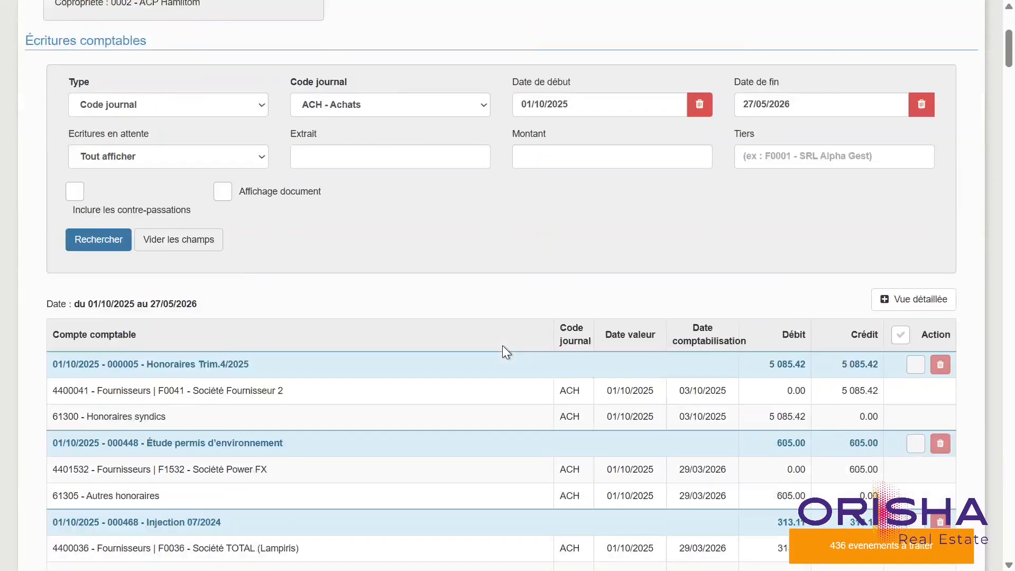
pyautogui.scroll(6, 487, 285)
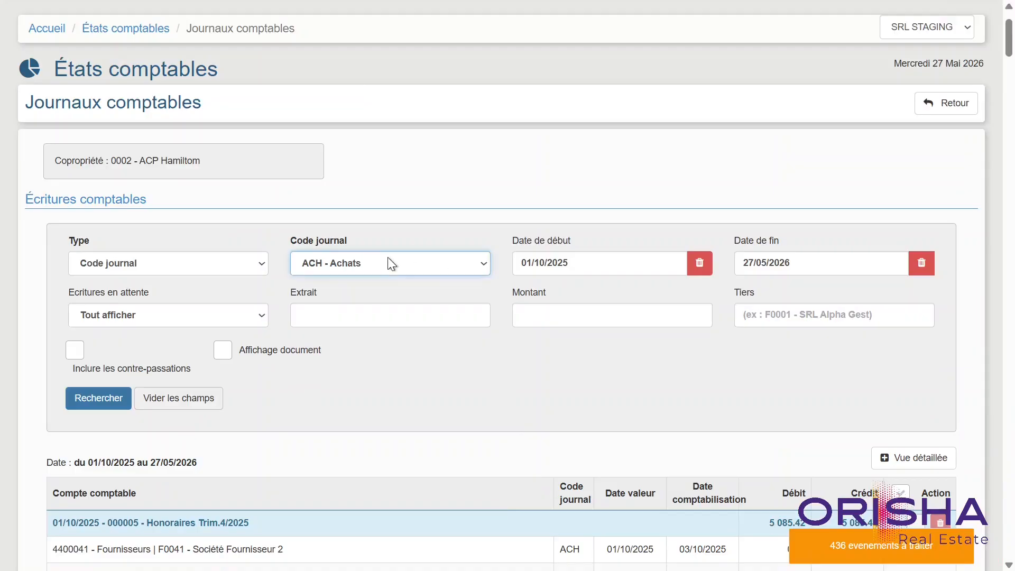
pyautogui.click(357, 337)
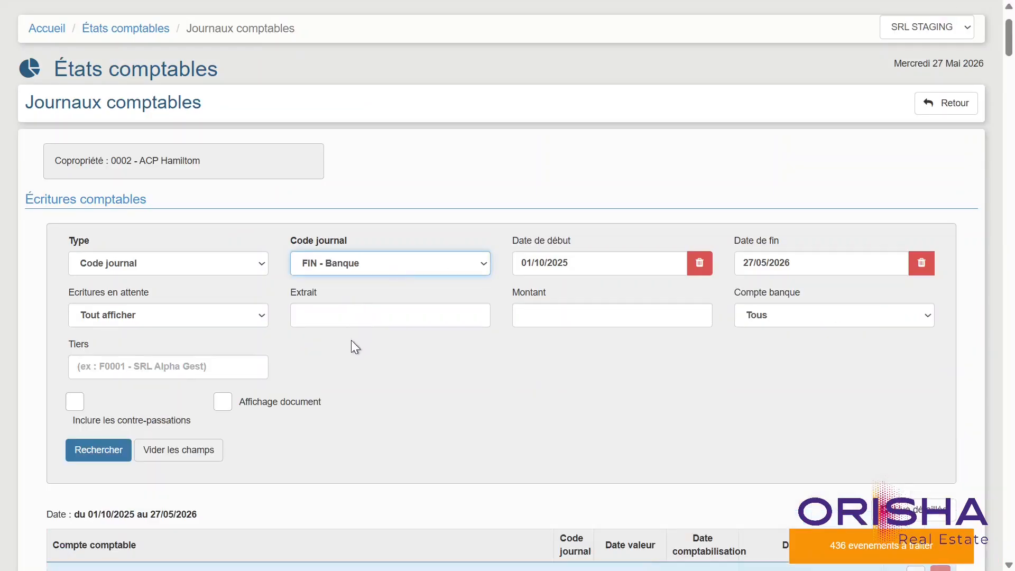
pyautogui.click(103, 452)
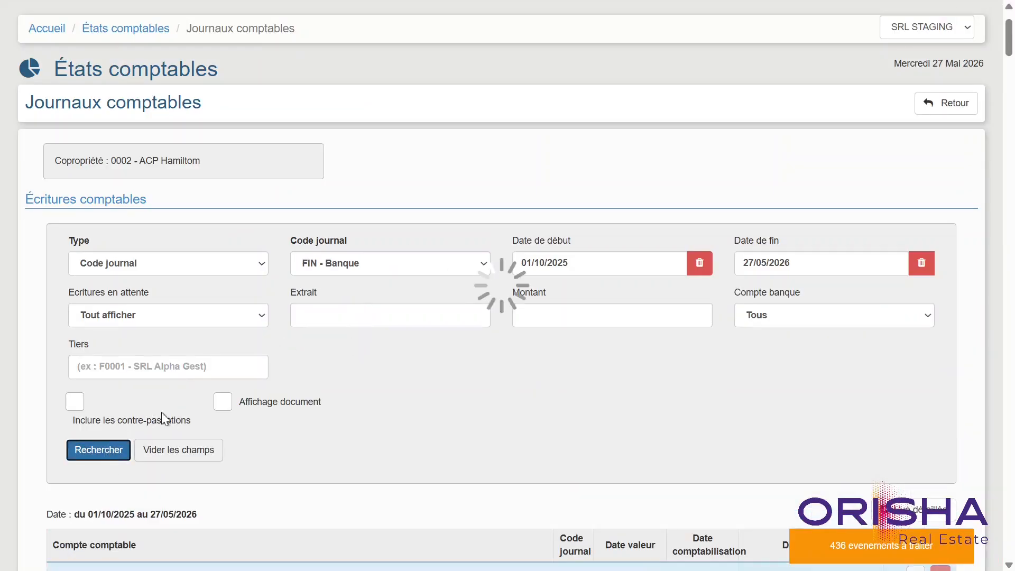
# Try selecting and deselecting all bank journal entries at once, and select only the first three entries of the list.
pyautogui.scroll(-10, 481, 342)
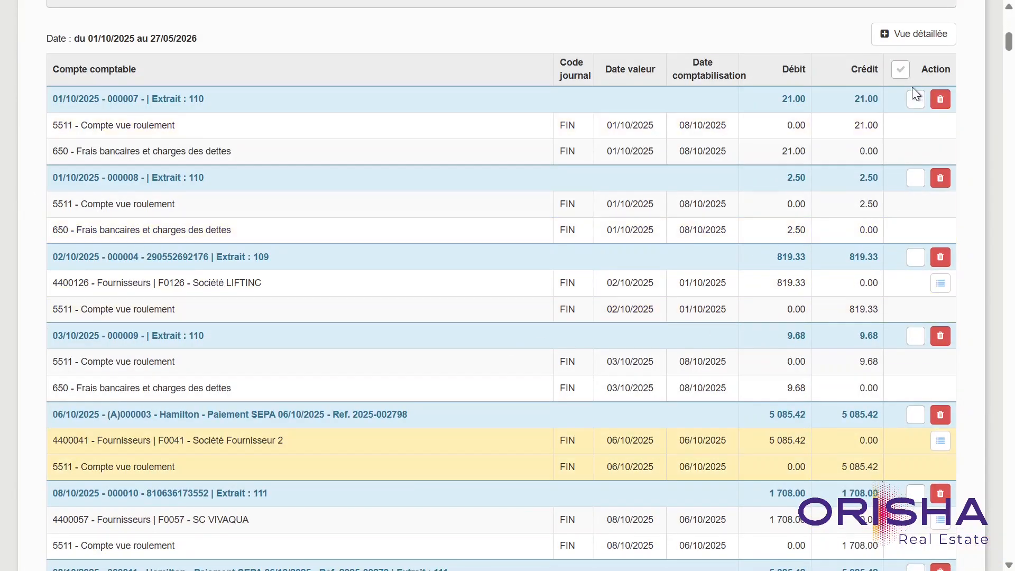
pyautogui.click(900, 69)
pyautogui.click(901, 70)
pyautogui.click(916, 99)
pyautogui.click(916, 178)
pyautogui.click(916, 257)
# Delete the three selected bank entries by confirming their contre-passation, and close the result summary.
pyautogui.scroll(-20, 907, 288)
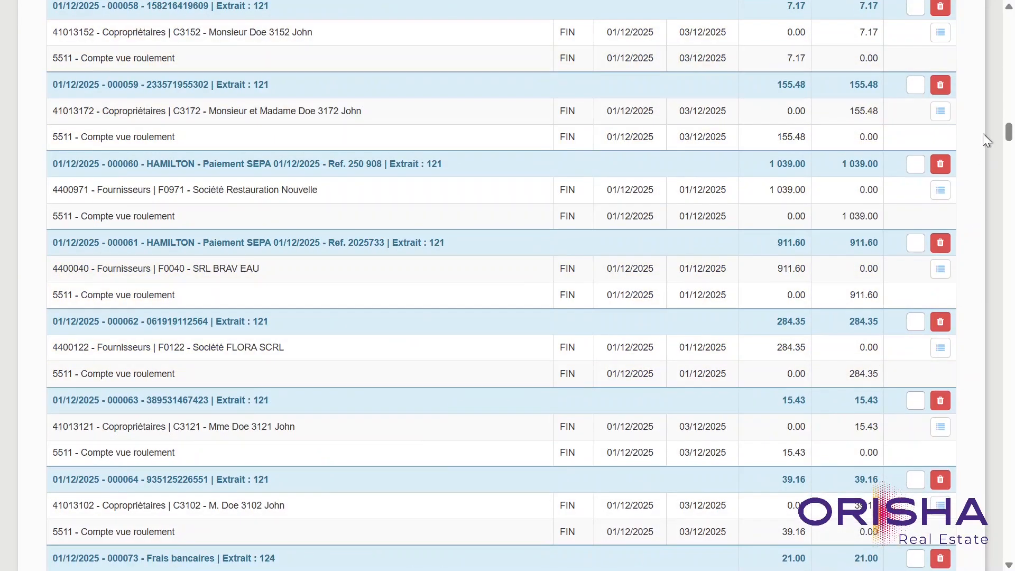
pyautogui.moveTo(1009, 131); pyautogui.dragTo(1010, 550)
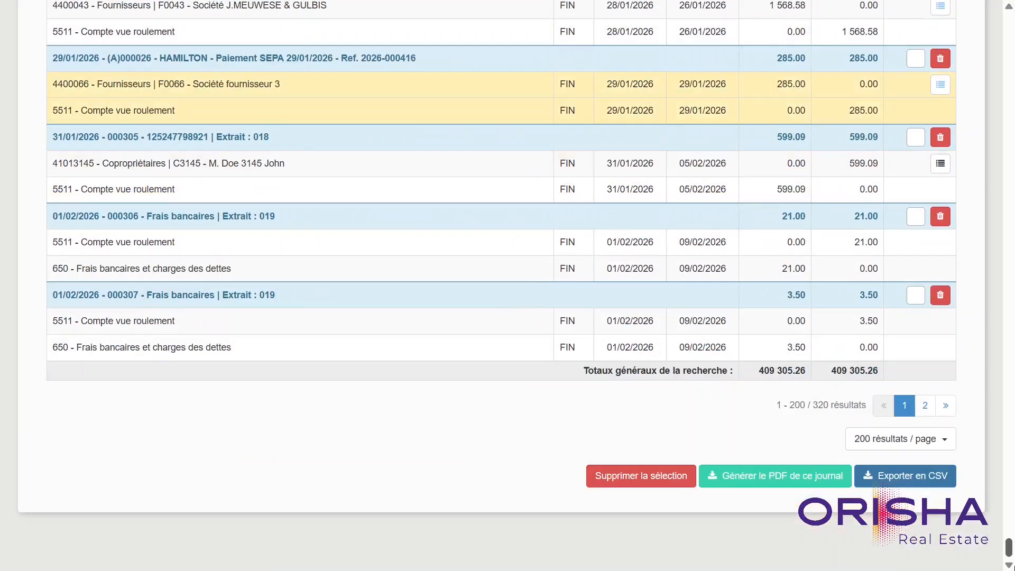
pyautogui.click(641, 479)
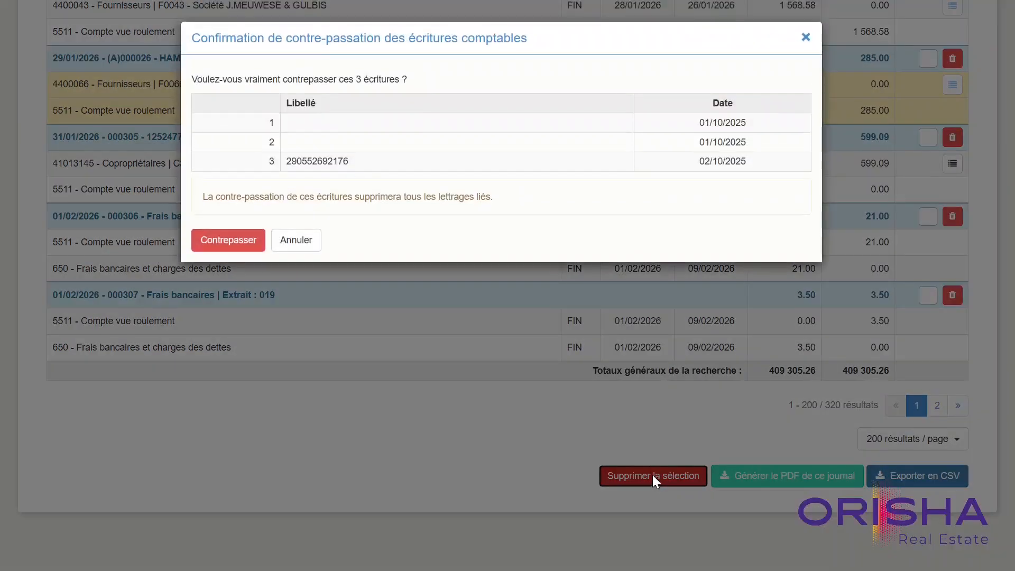
pyautogui.click(240, 240)
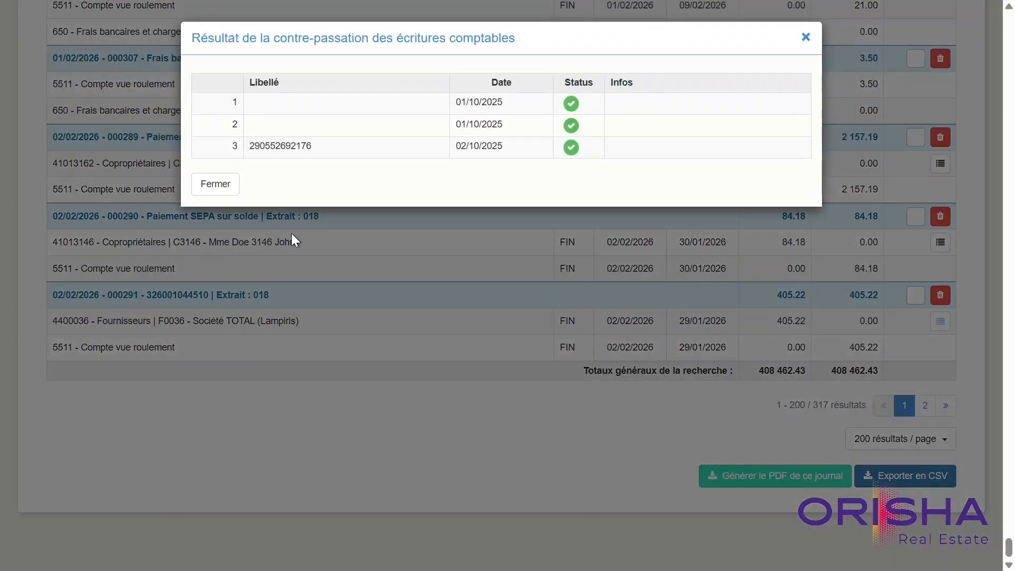
pyautogui.click(219, 190)
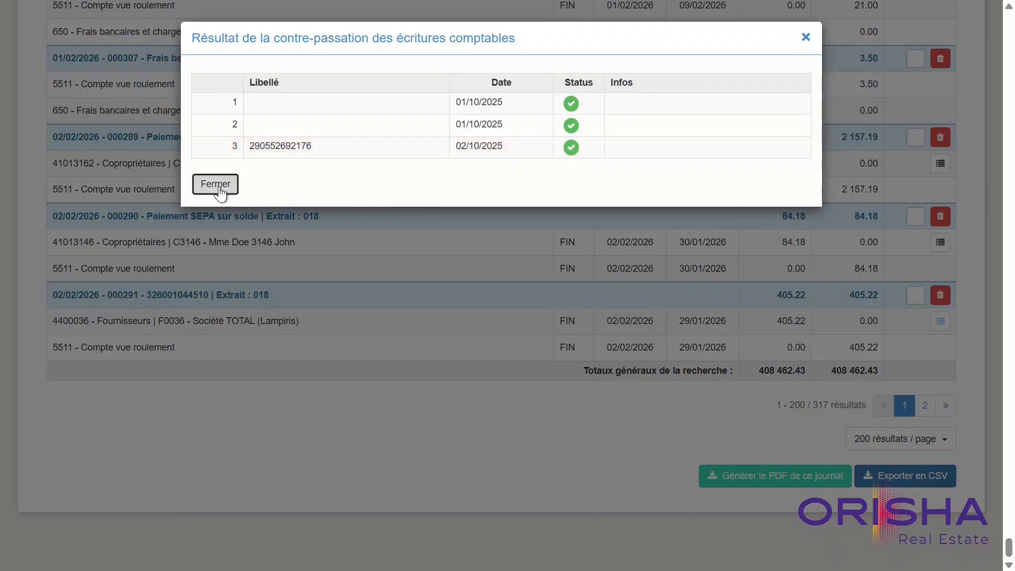